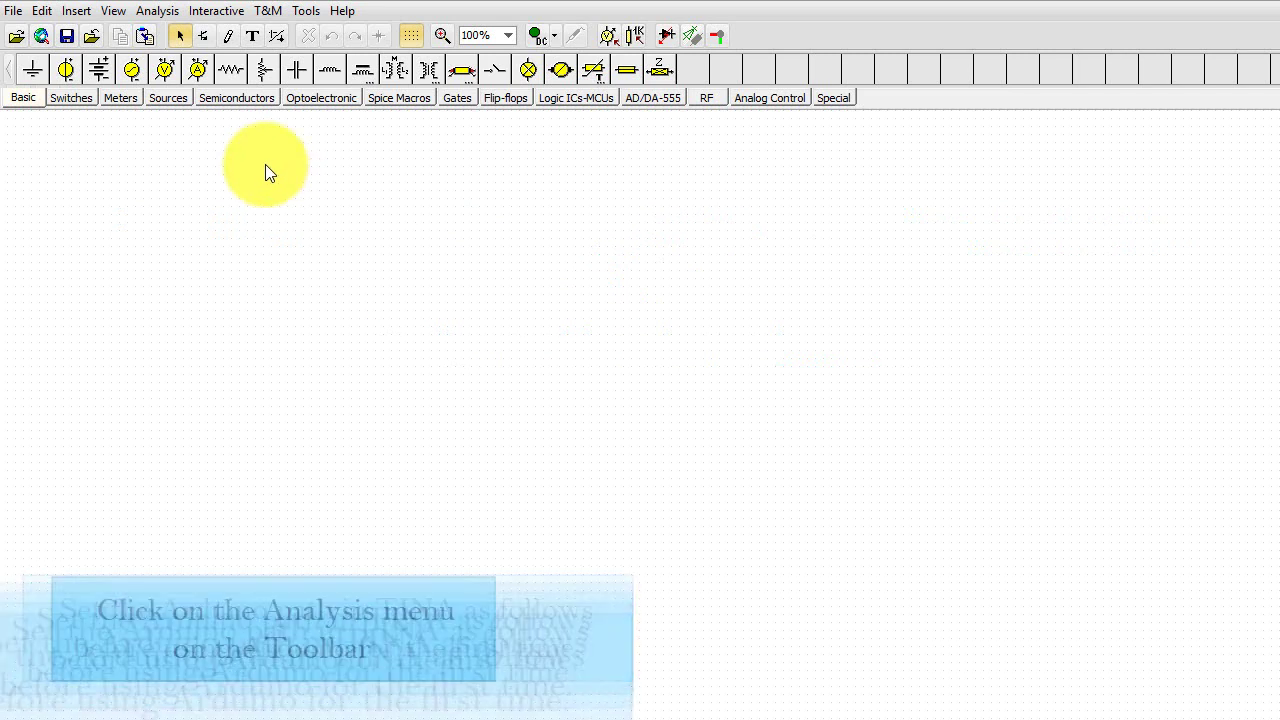
# Step: Point TINA's Arduino path to C:\Program Files (x86)\Arduino in the advanced analysis options
pyautogui.click(157, 11)
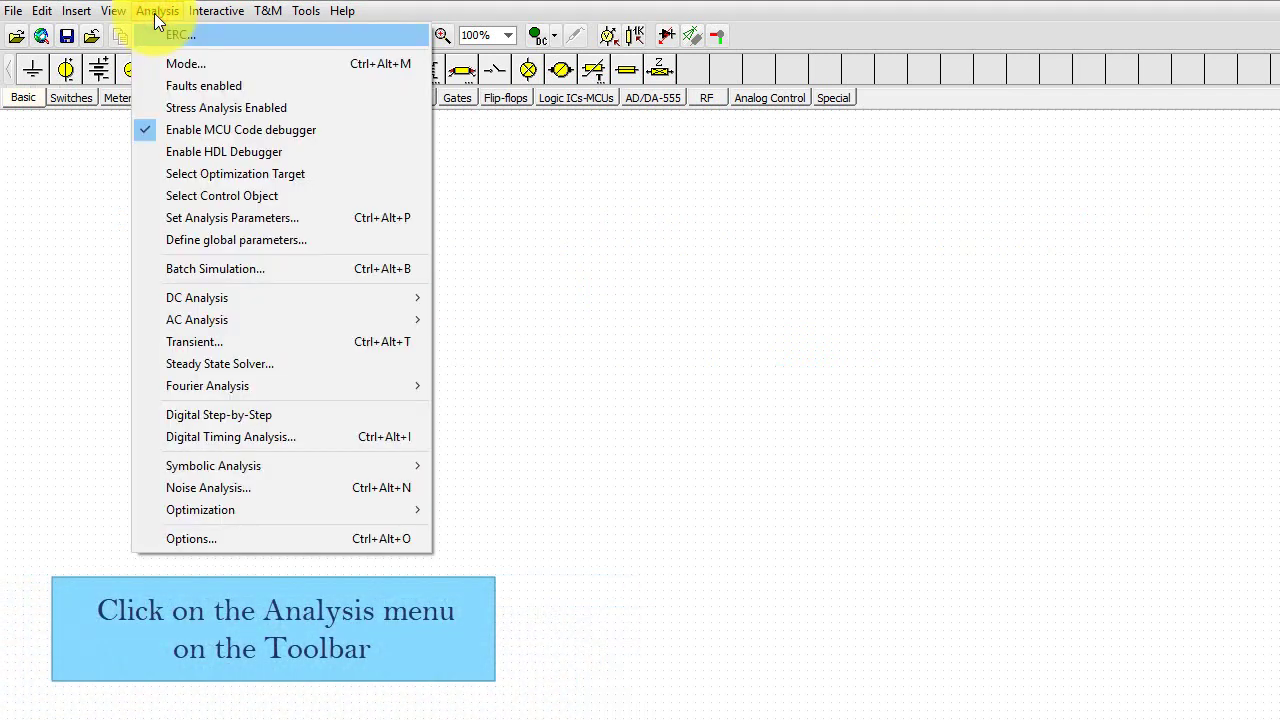
pyautogui.click(283, 540)
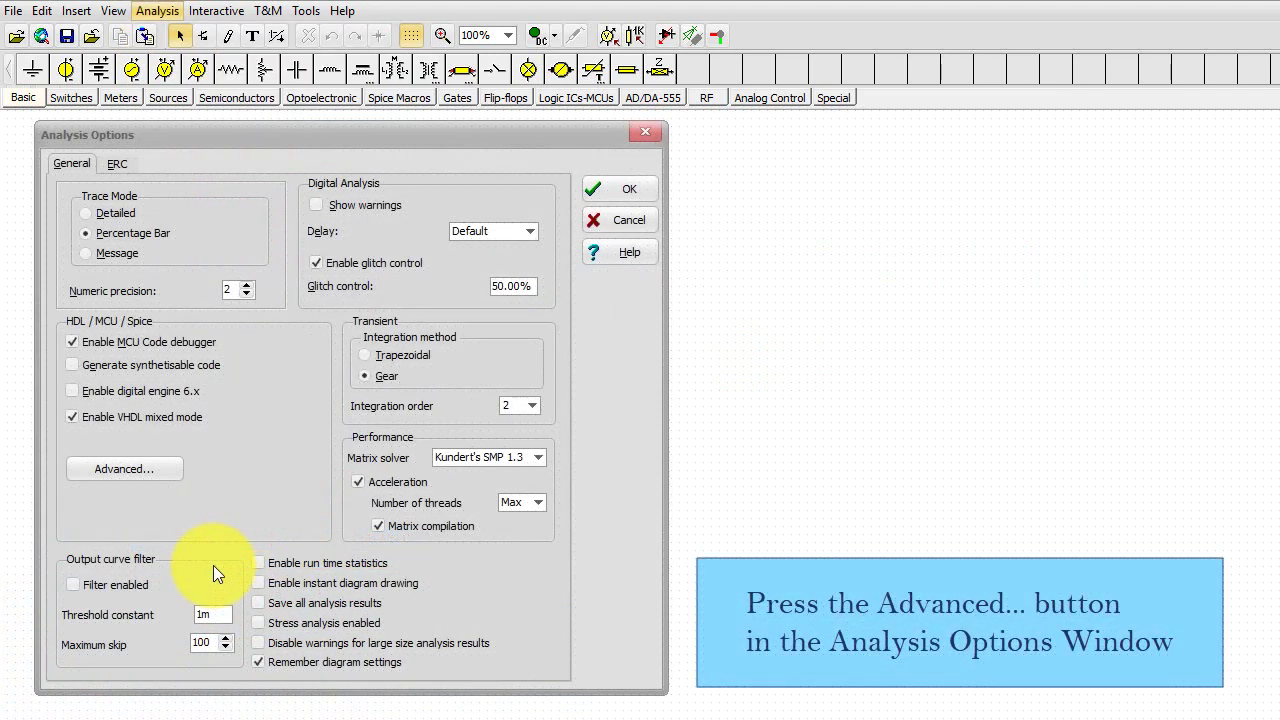
pyautogui.click(125, 470)
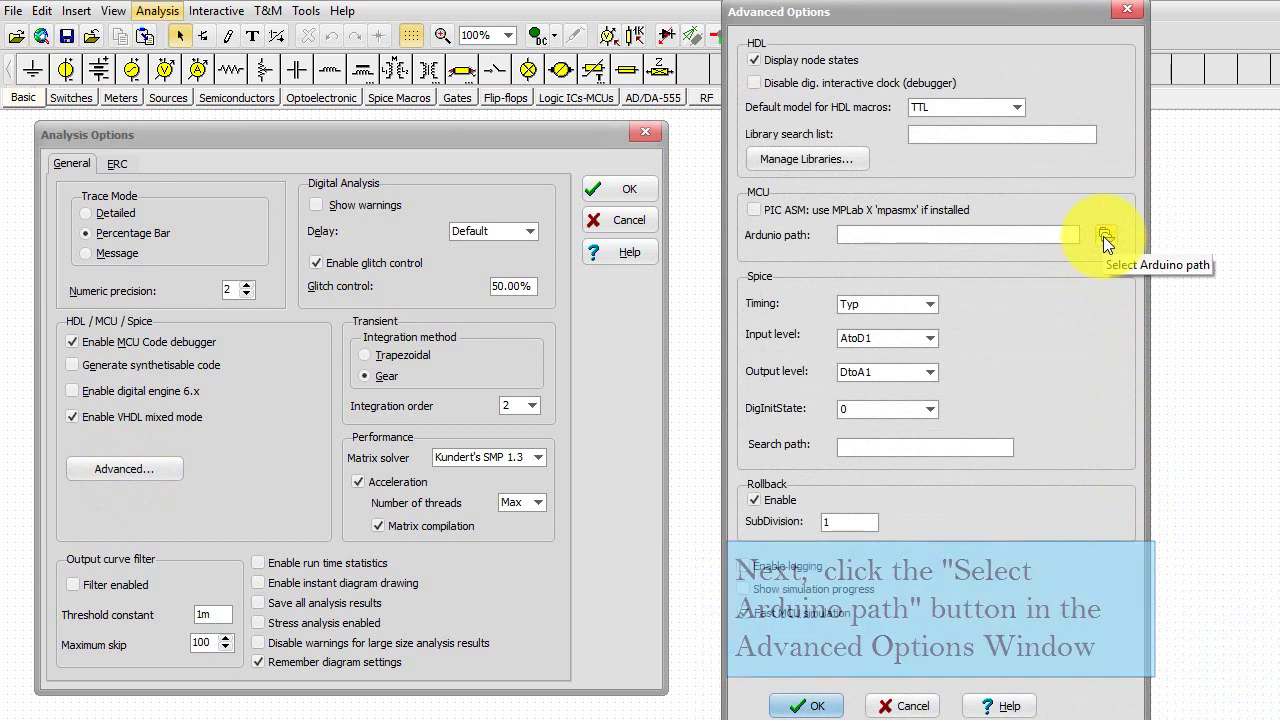
pyautogui.click(1104, 237)
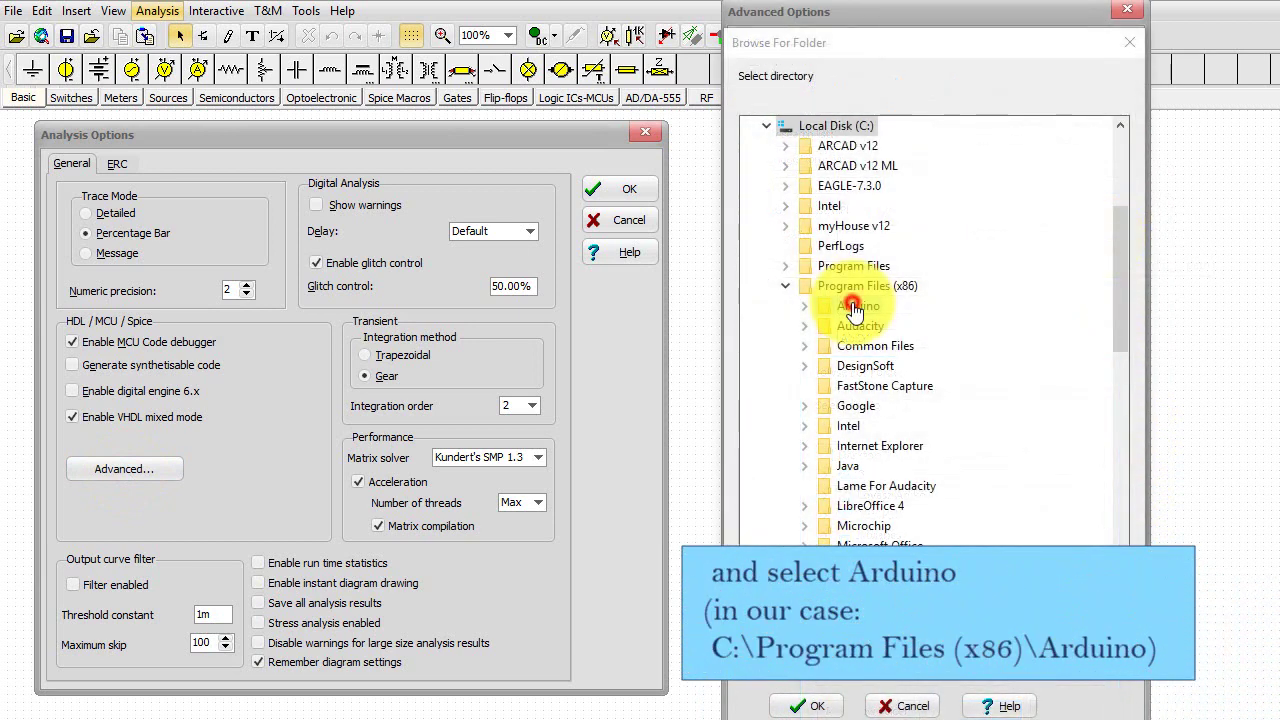
pyautogui.click(856, 307)
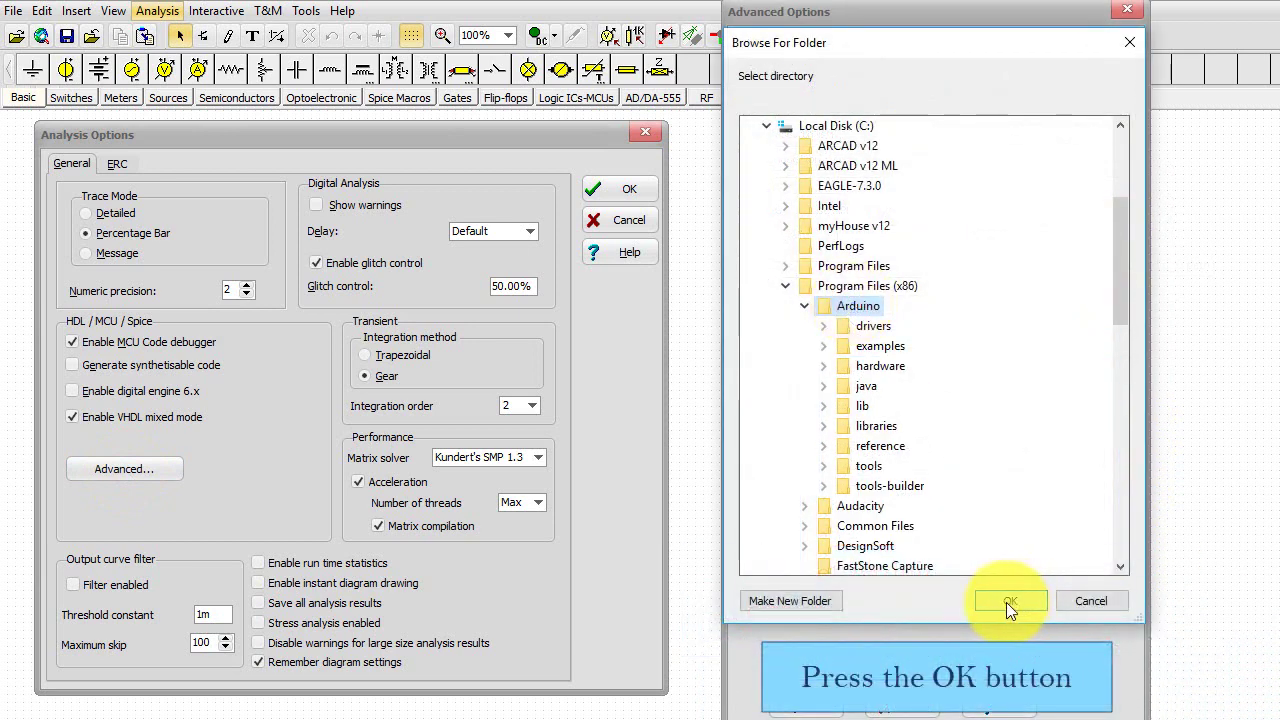
pyautogui.click(1011, 601)
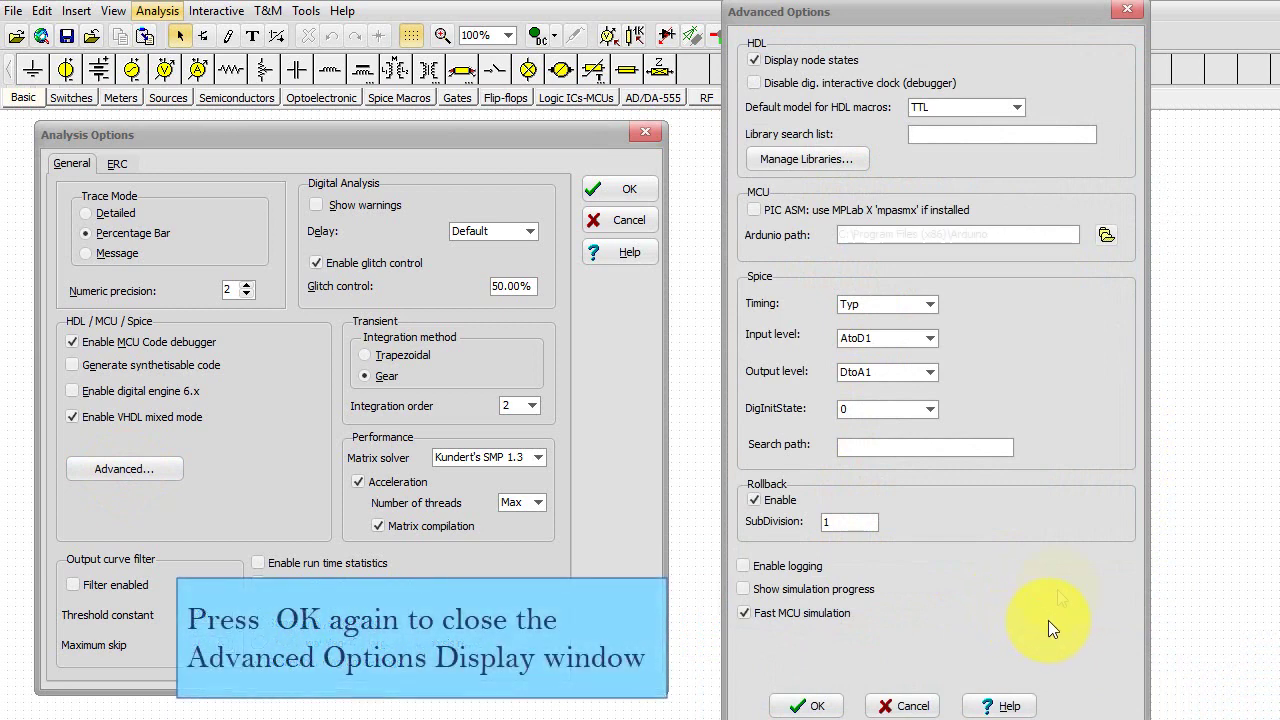
pyautogui.click(810, 705)
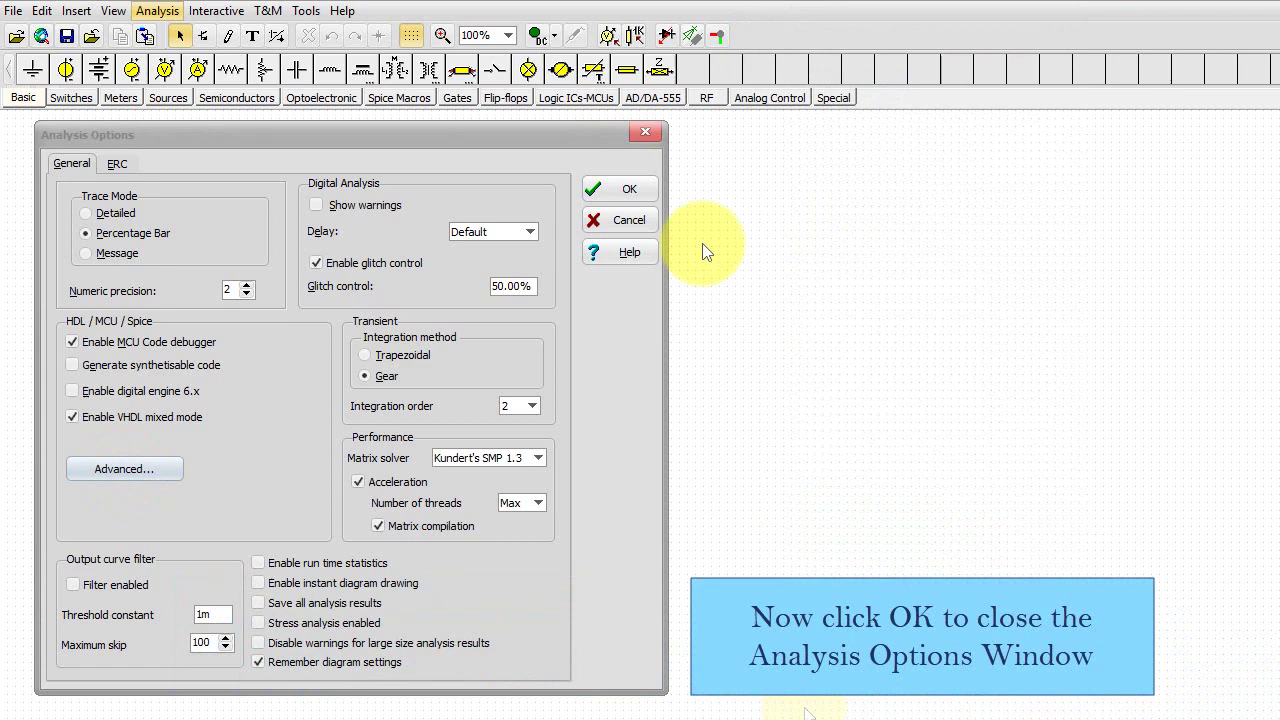
# Step: Close the analysis options and load the Arduino Uno.TSM macro for insertion
pyautogui.click(623, 192)
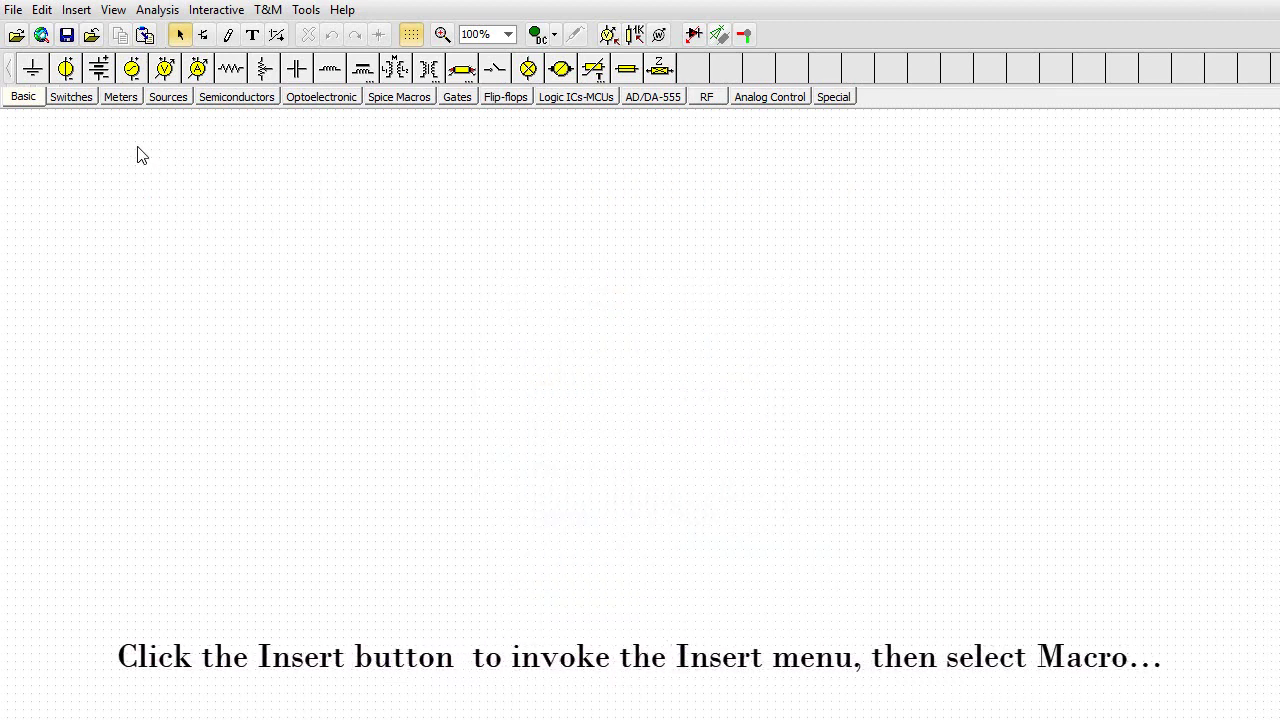
pyautogui.click(70, 11)
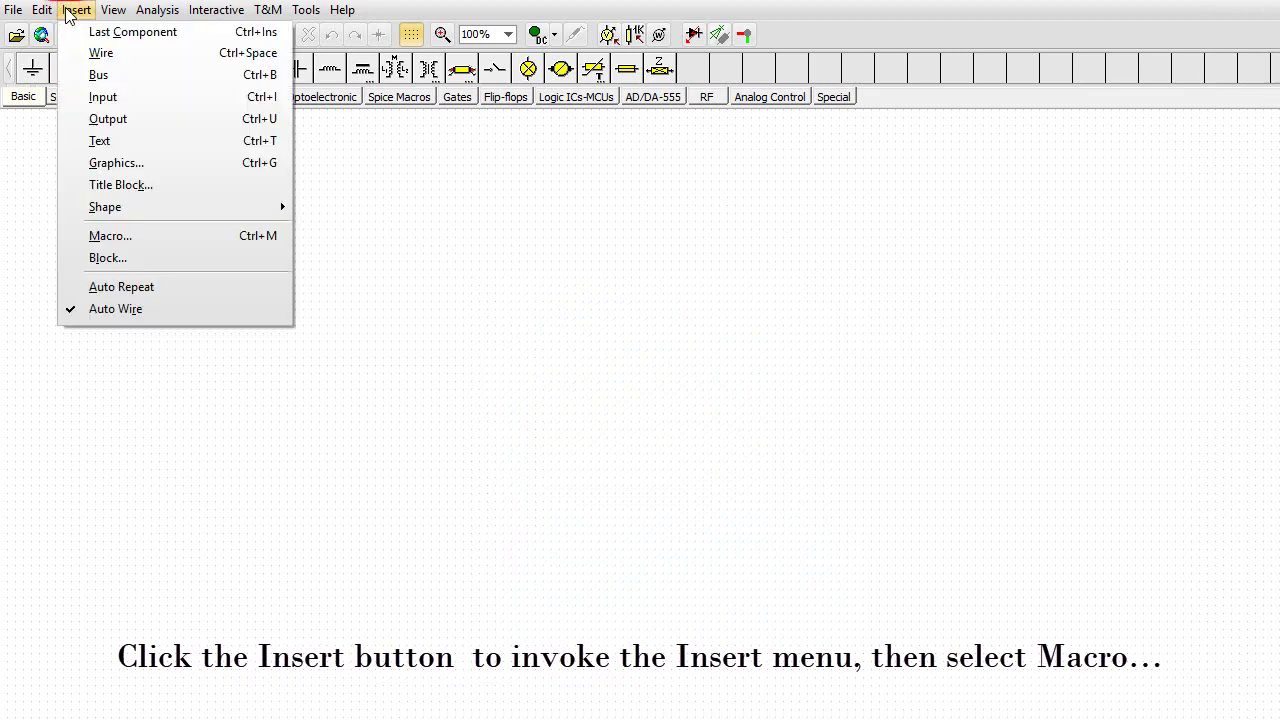
pyautogui.click(110, 236)
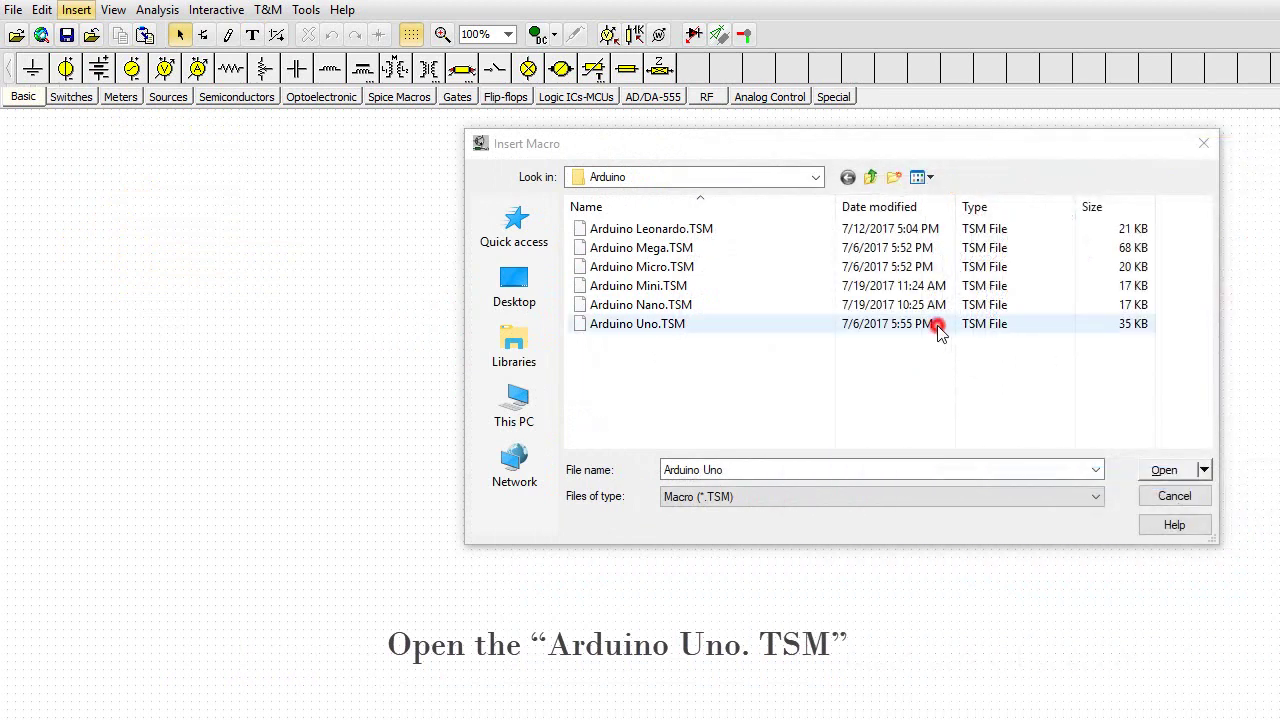
pyautogui.click(938, 330)
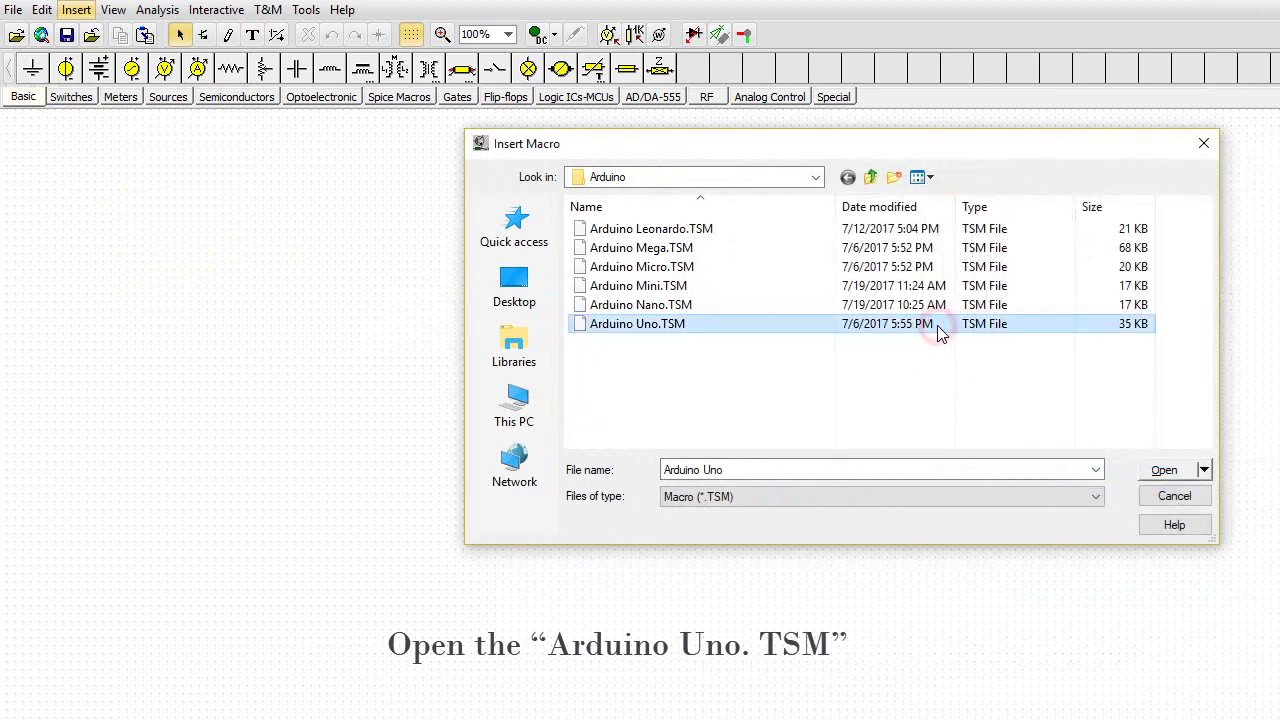
pyautogui.click(1163, 472)
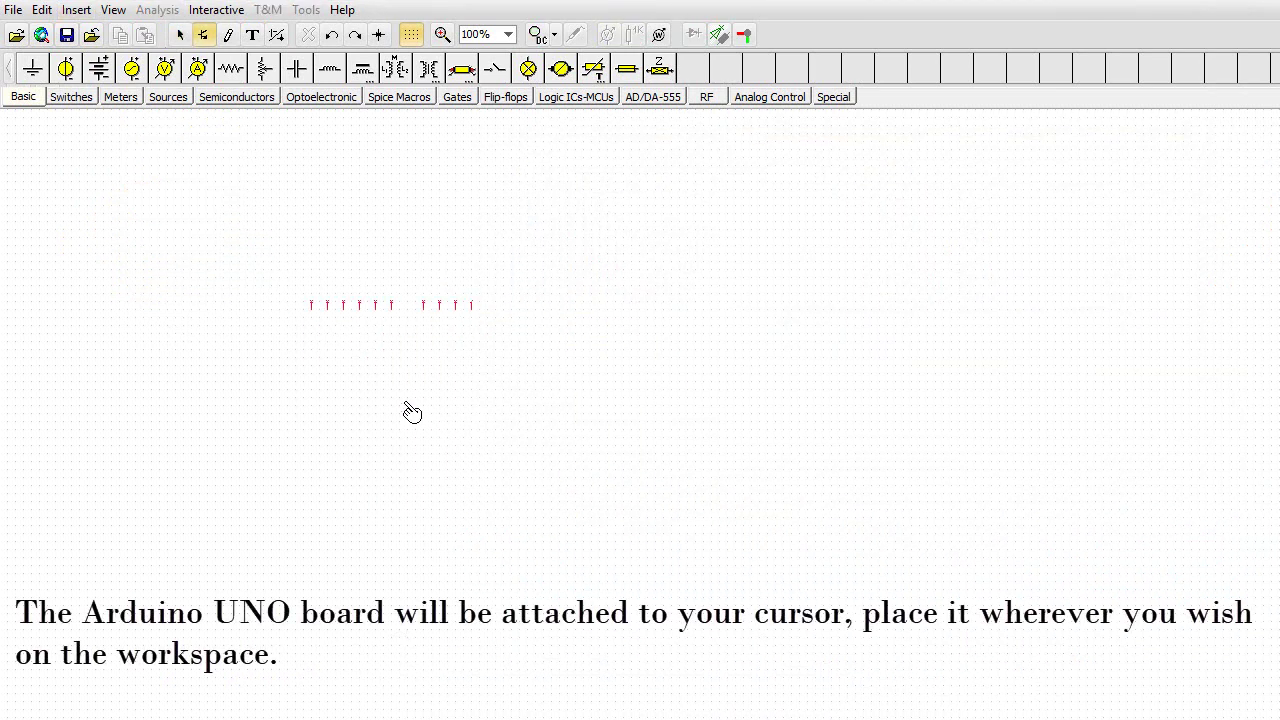
# Step: Place the Arduino Uno board on the schematic and move its U1 label beneath it
pyautogui.click(458, 371)
pyautogui.click(421, 364)
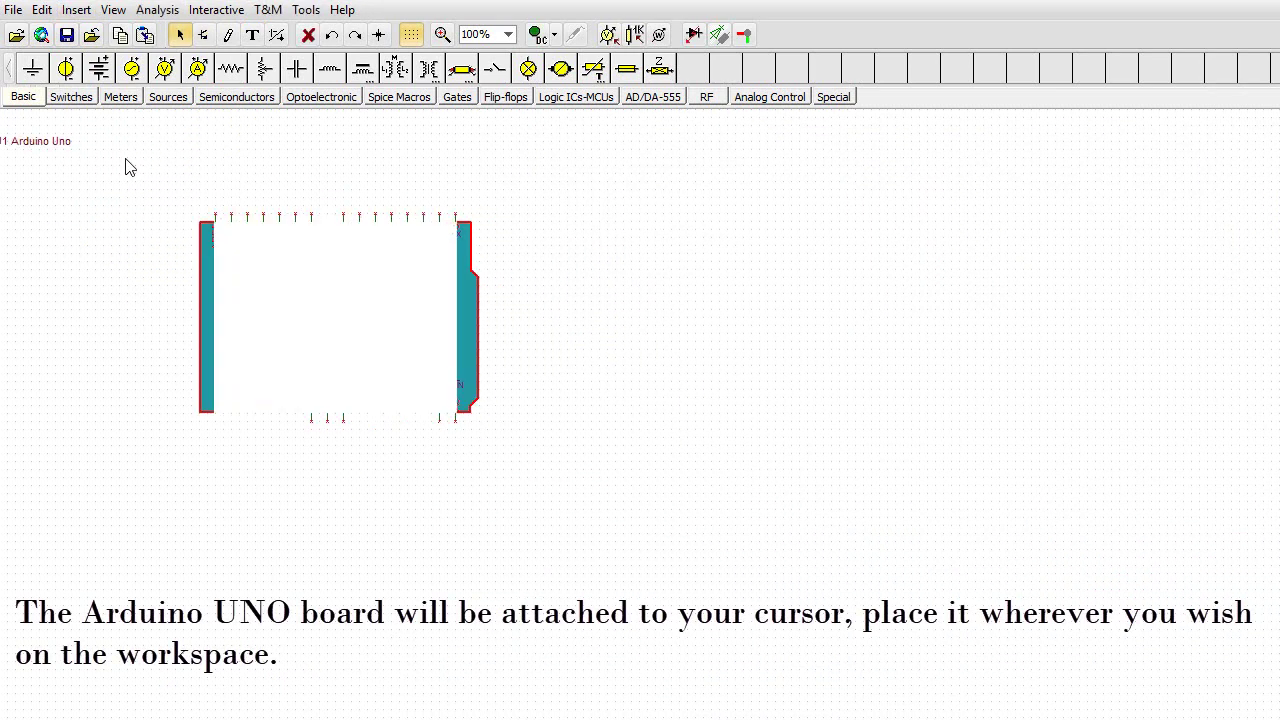
pyautogui.moveTo(69, 151); pyautogui.dragTo(229, 443)
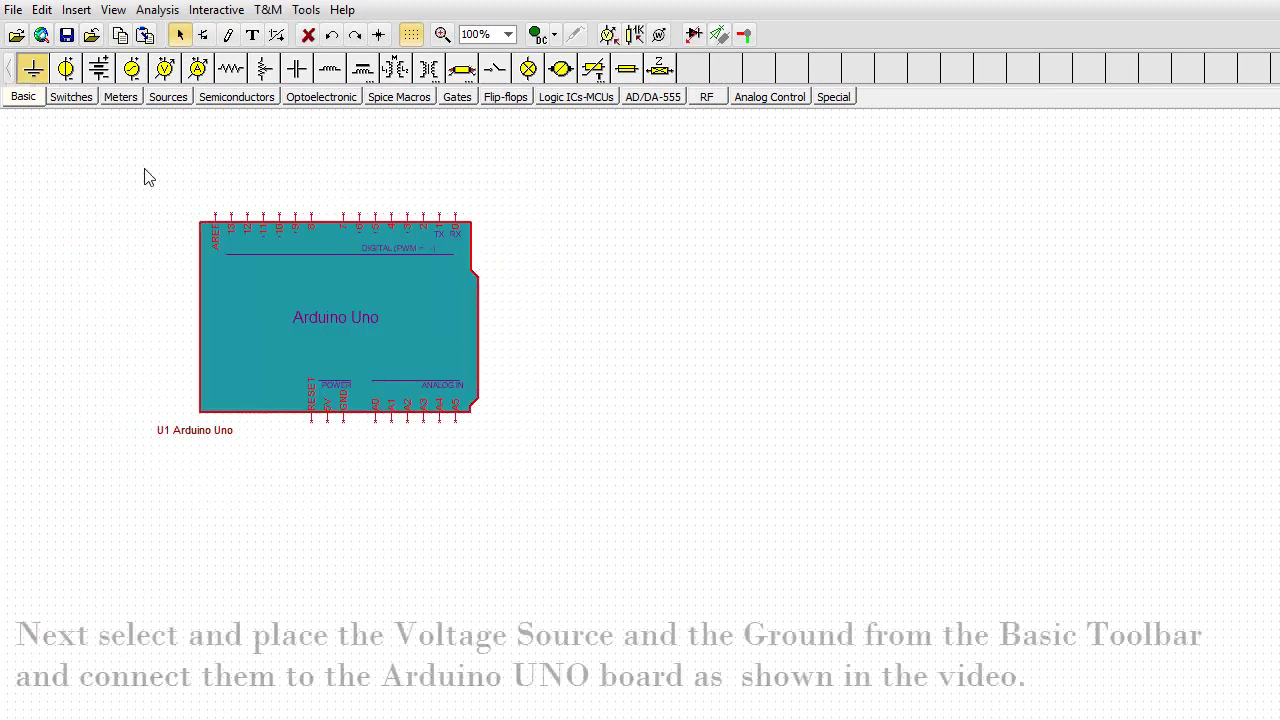
# Step: Add DC source VS1 and a ground below the board, wired to the 5V and GND pins
pyautogui.click(66, 68)
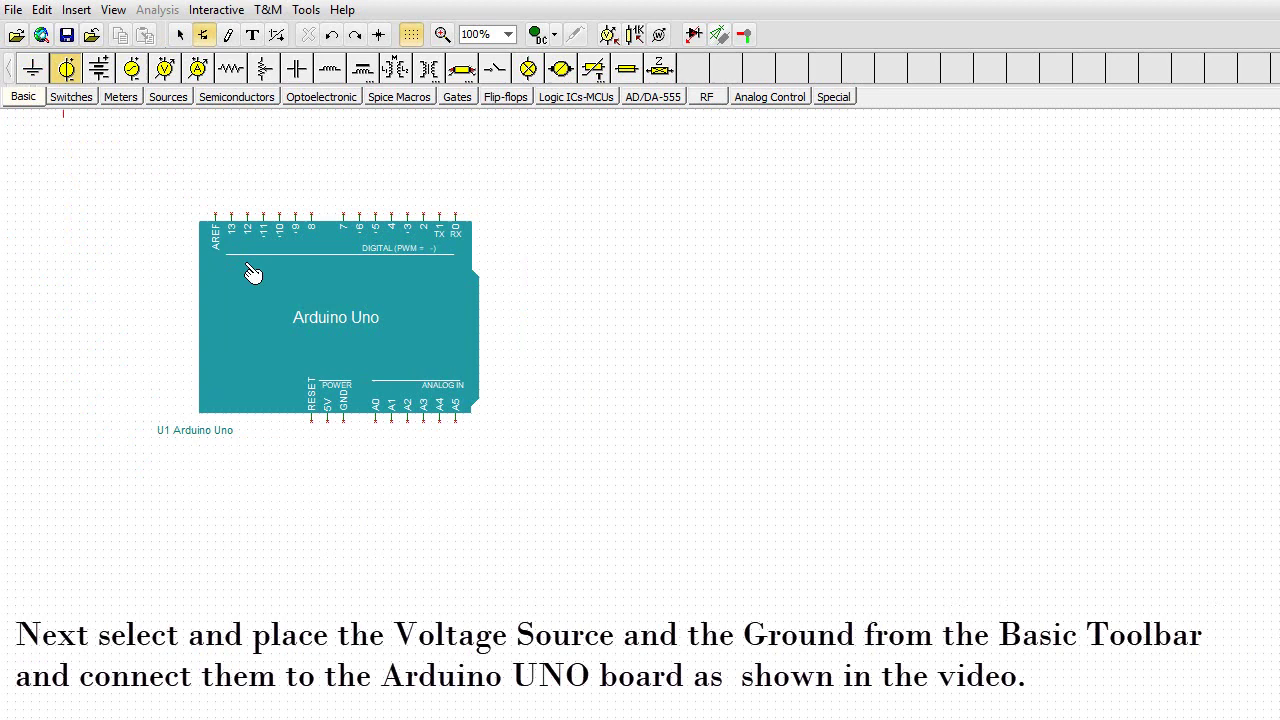
pyautogui.click(334, 457)
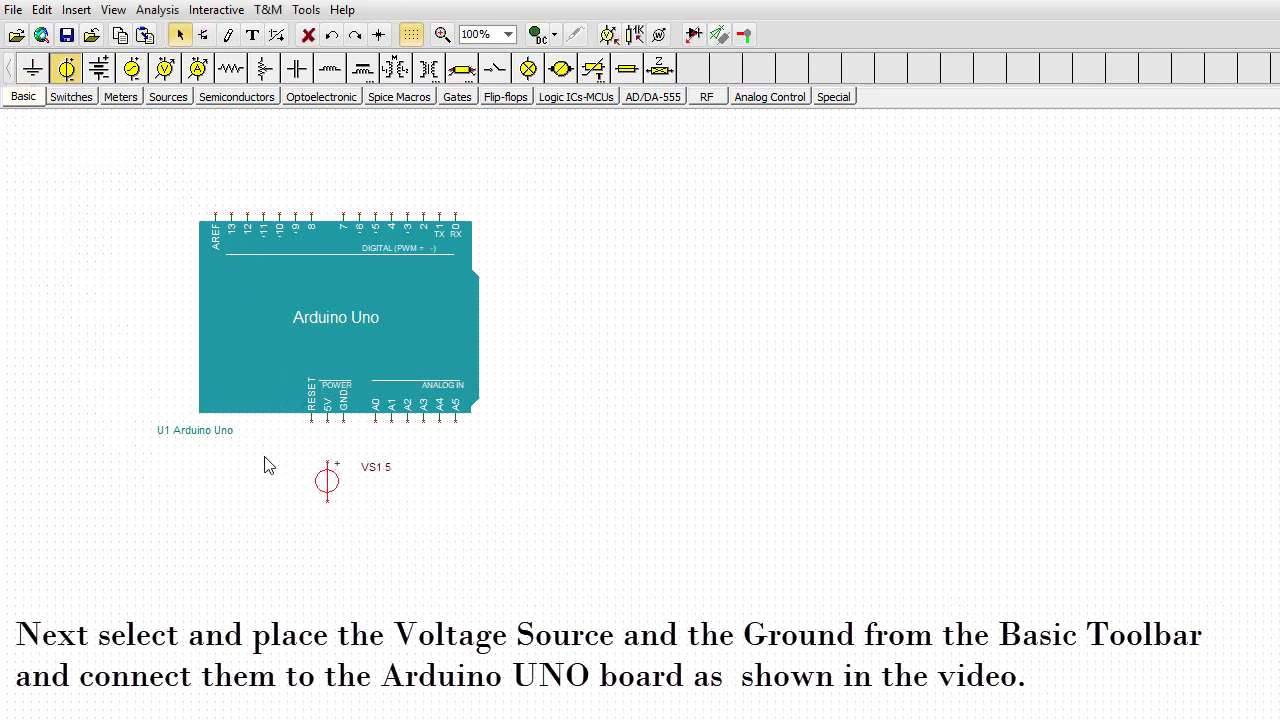
pyautogui.click(31, 78)
pyautogui.click(327, 542)
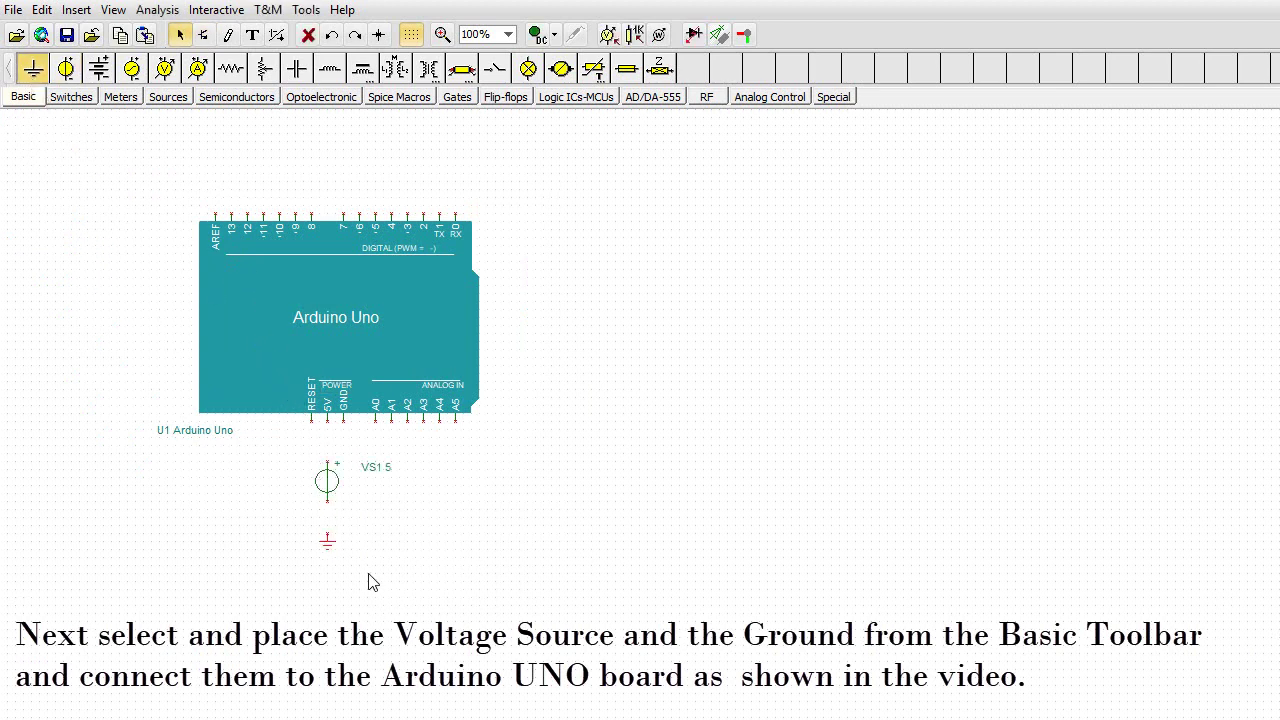
pyautogui.moveTo(327, 420); pyautogui.dragTo(327, 541)
pyautogui.moveTo(343, 420)
pyautogui.mouseDown()
pyautogui.moveTo(351, 509)
pyautogui.moveTo(337, 525)
pyautogui.moveTo(352, 536)
pyautogui.mouseUp()
pyautogui.press('Escape')
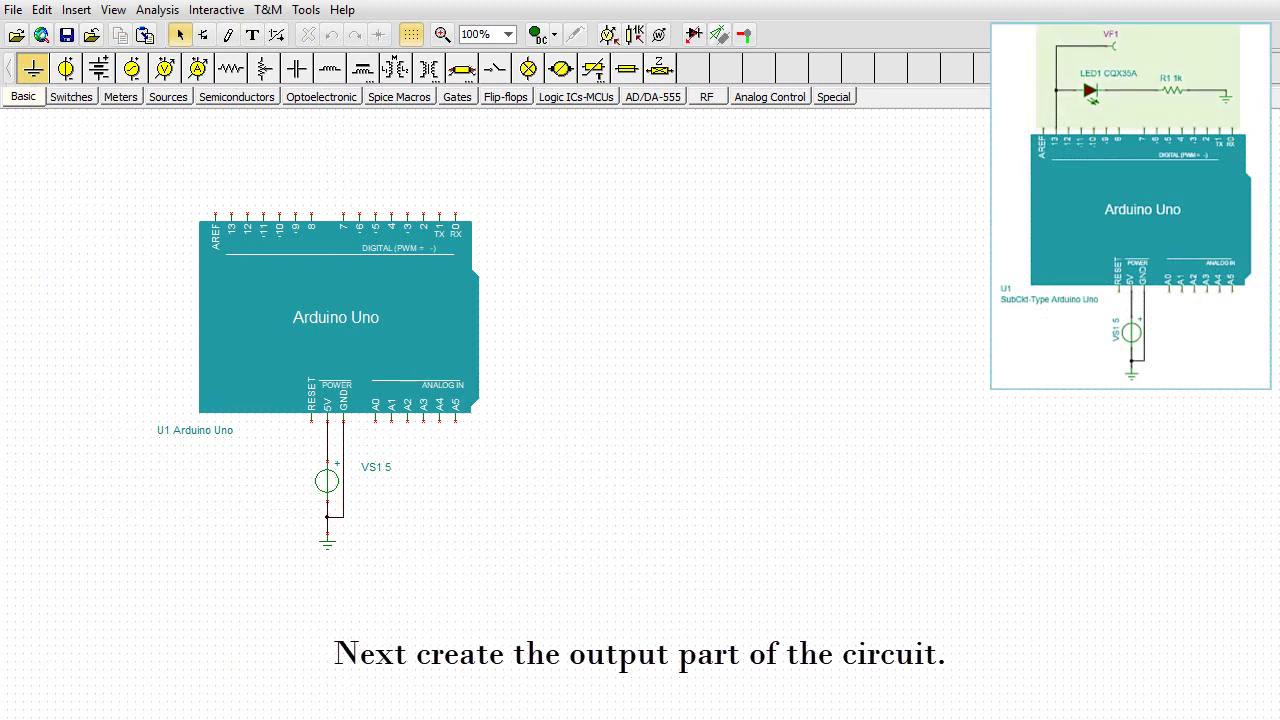
# Step: Place LED1, resistor R1 and a ground in a row above the Arduino board
pyautogui.click(320, 97)
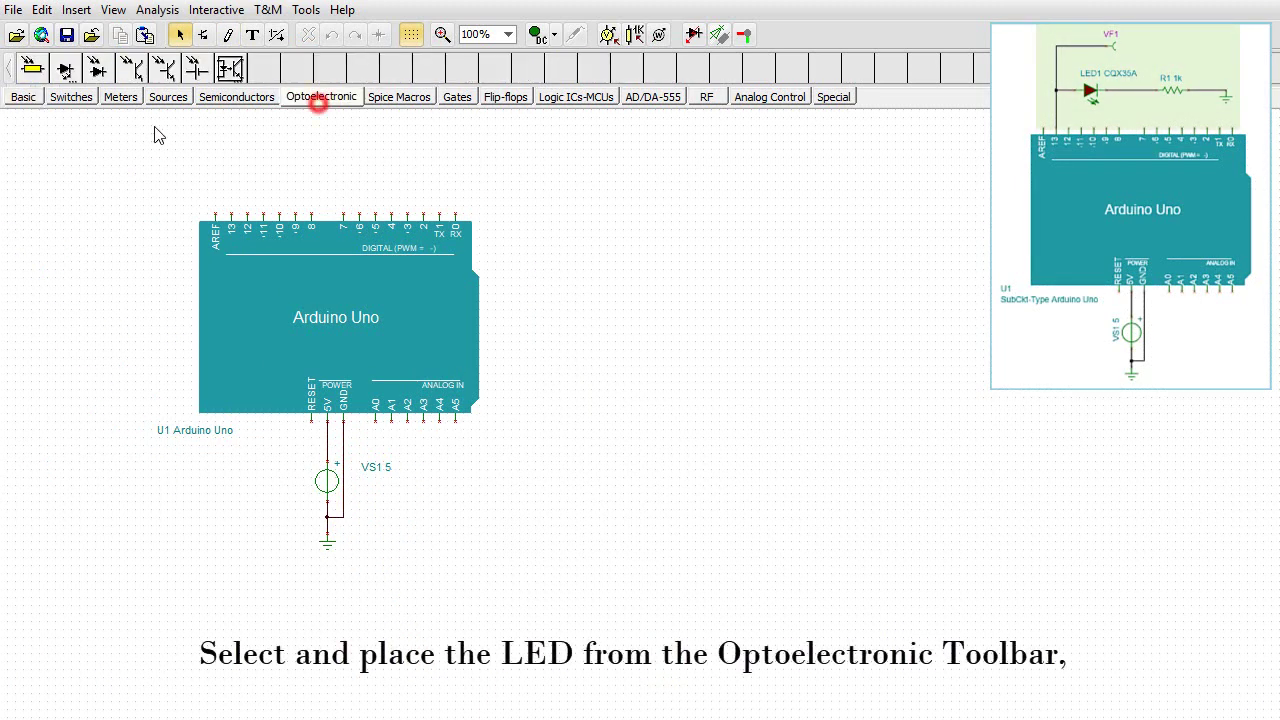
pyautogui.click(66, 69)
pyautogui.doubleClick(68, 123)
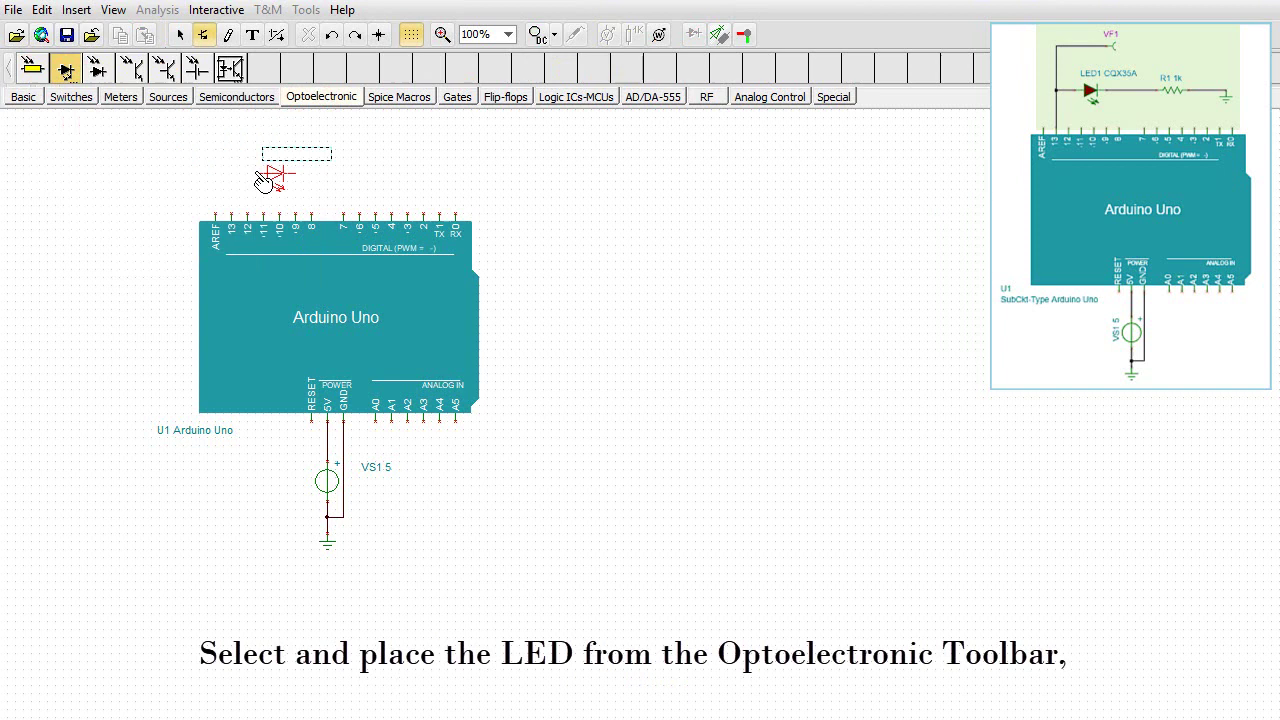
pyautogui.click(258, 171)
pyautogui.click(23, 97)
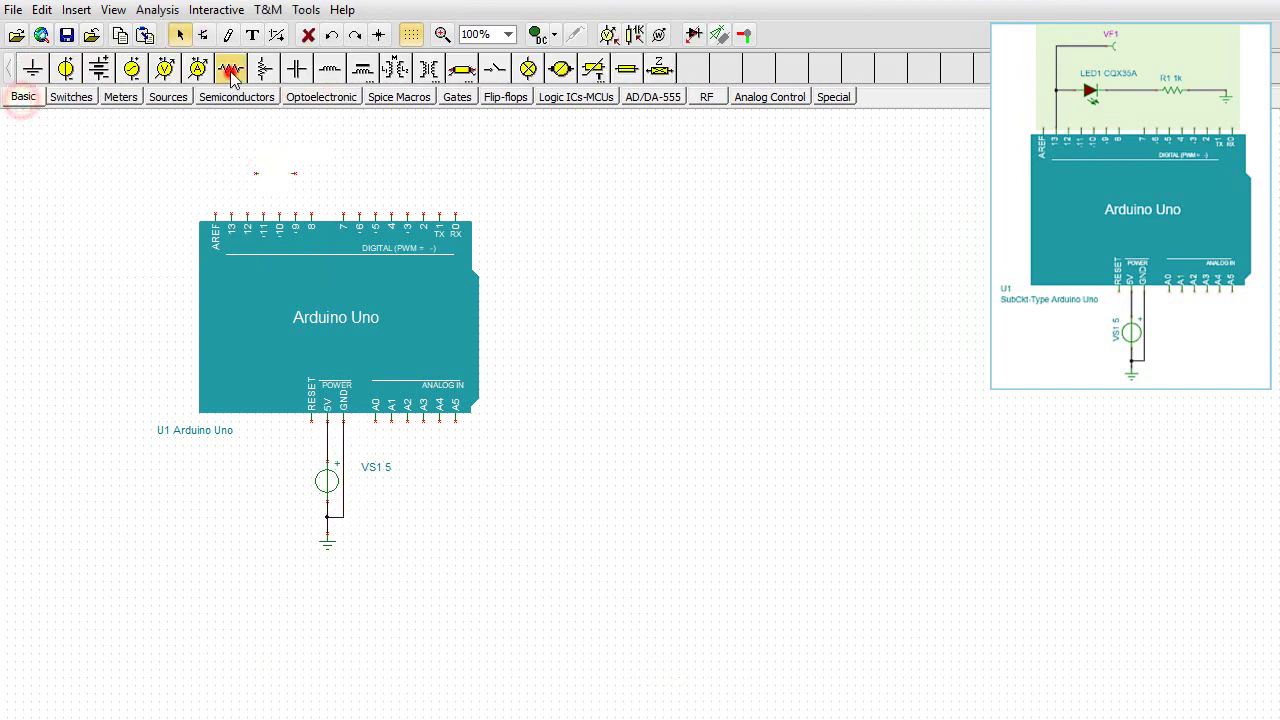
pyautogui.click(231, 68)
pyautogui.click(366, 194)
pyautogui.click(33, 68)
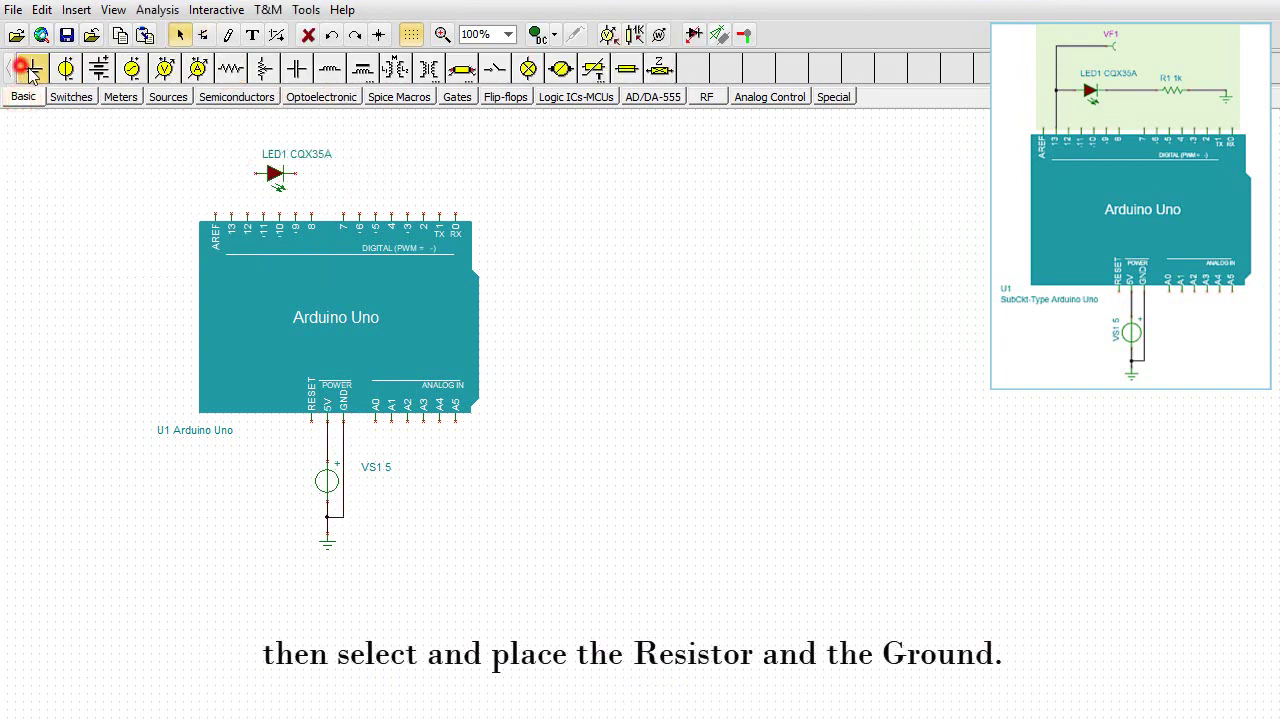
pyautogui.click(451, 183)
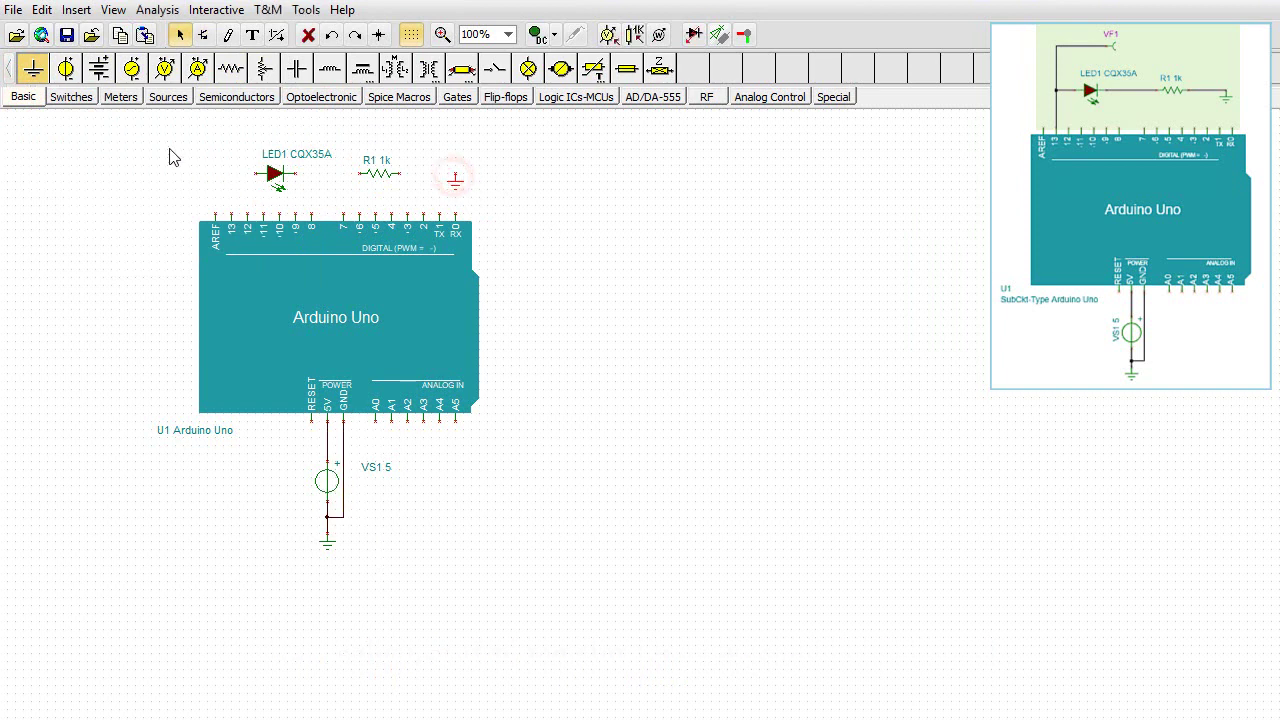
# Step: Add voltage pin VF1 and wire pin 13 through LED1 and R1 1k to ground
pyautogui.click(120, 97)
pyautogui.click(33, 68)
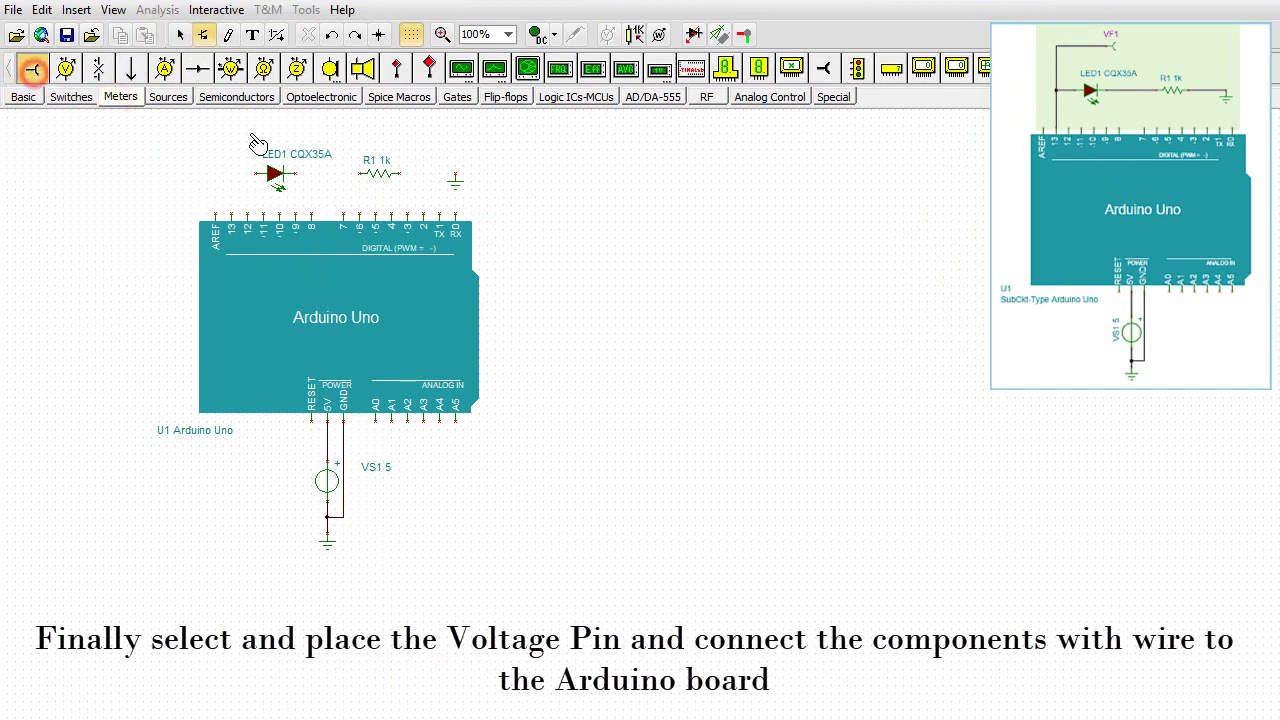
pyautogui.click(325, 140)
pyautogui.moveTo(320, 132)
pyautogui.mouseDown()
pyautogui.moveTo(250, 126)
pyautogui.moveTo(231, 216)
pyautogui.mouseUp()
pyautogui.moveTo(455, 175)
pyautogui.mouseDown()
pyautogui.moveTo(440, 165)
pyautogui.moveTo(243, 178)
pyautogui.moveTo(241, 189)
pyautogui.moveTo(231, 172)
pyautogui.mouseUp()
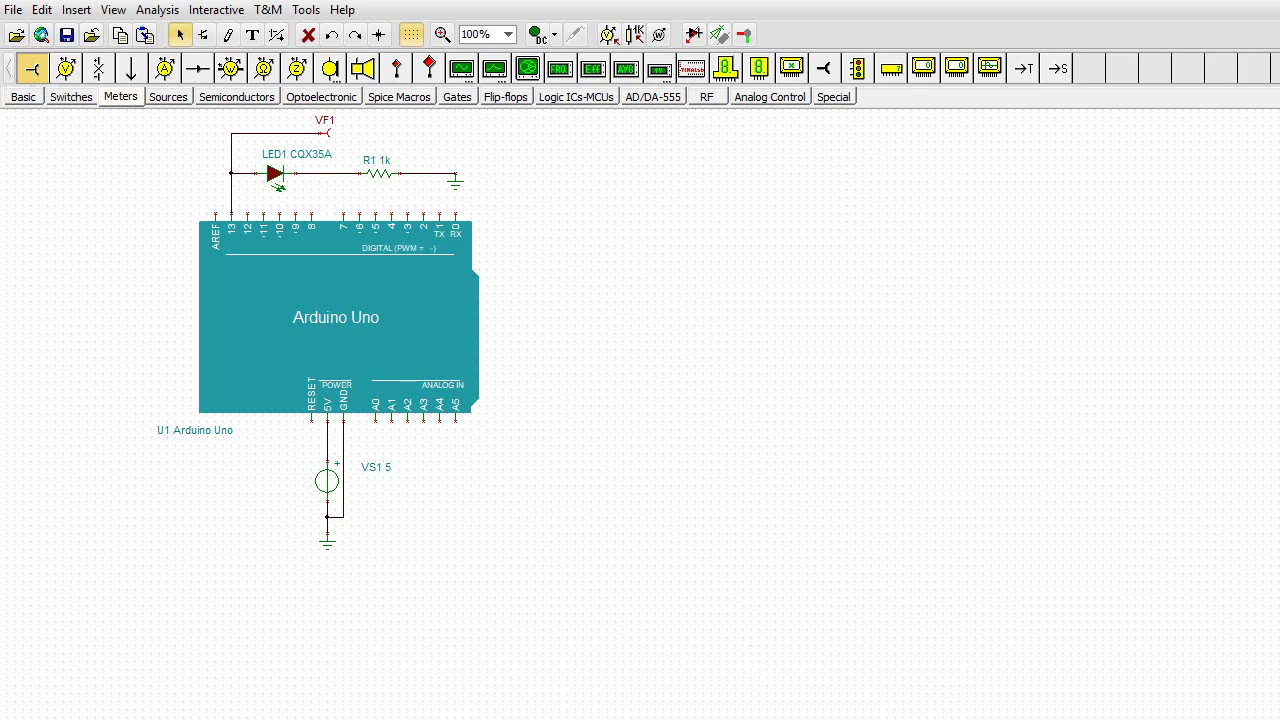
# Step: Open the ATMEGA328P's properties inside the Arduino Uno macro and select its C-Code row
pyautogui.doubleClick(369, 336)
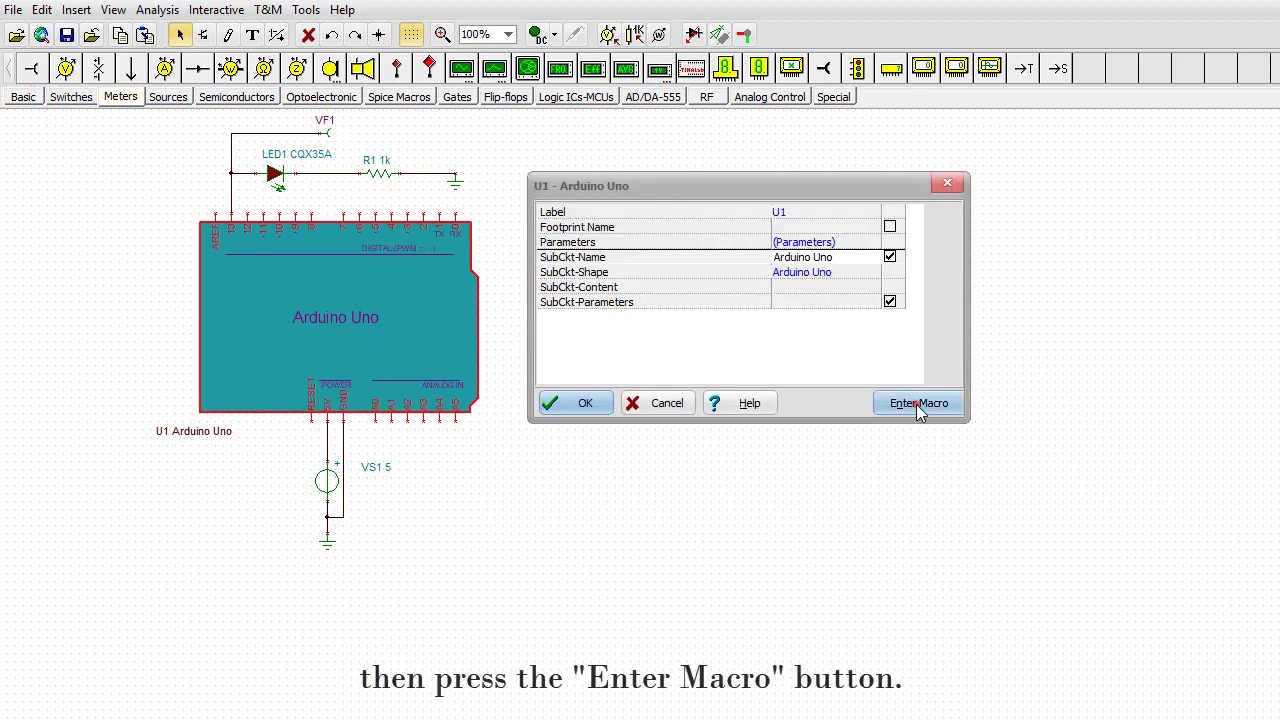
pyautogui.click(915, 403)
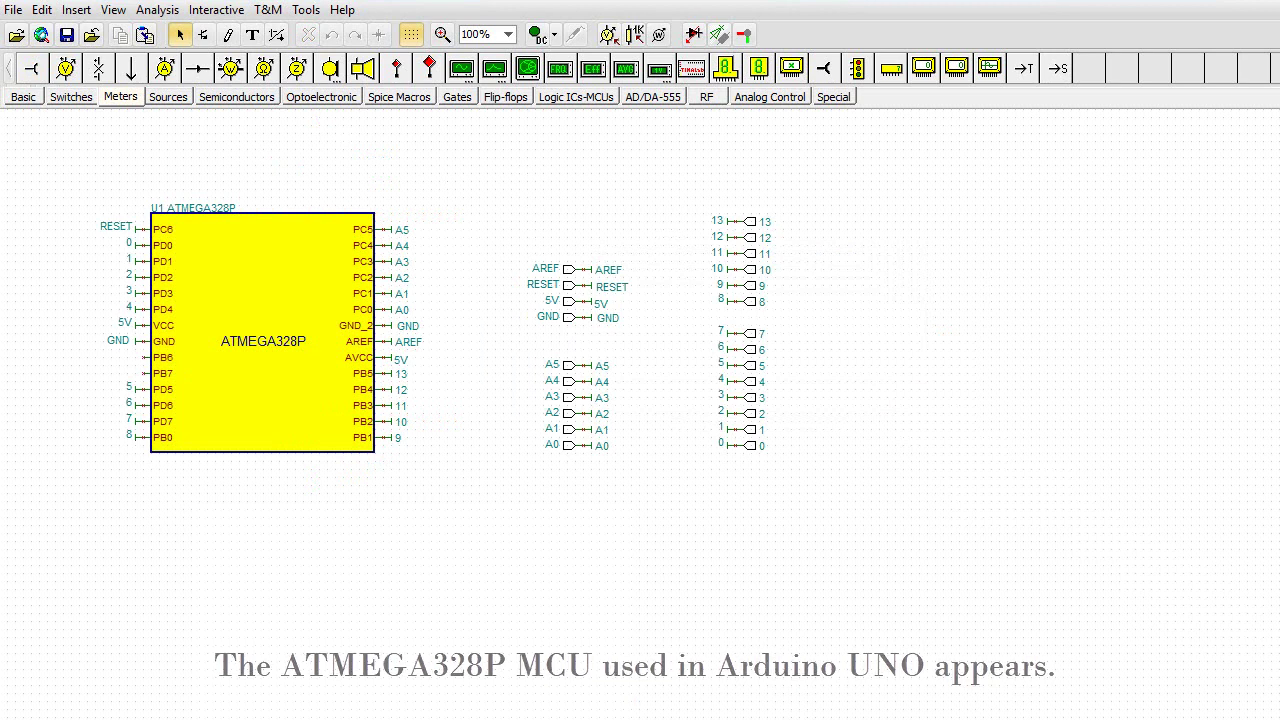
pyautogui.doubleClick(290, 378)
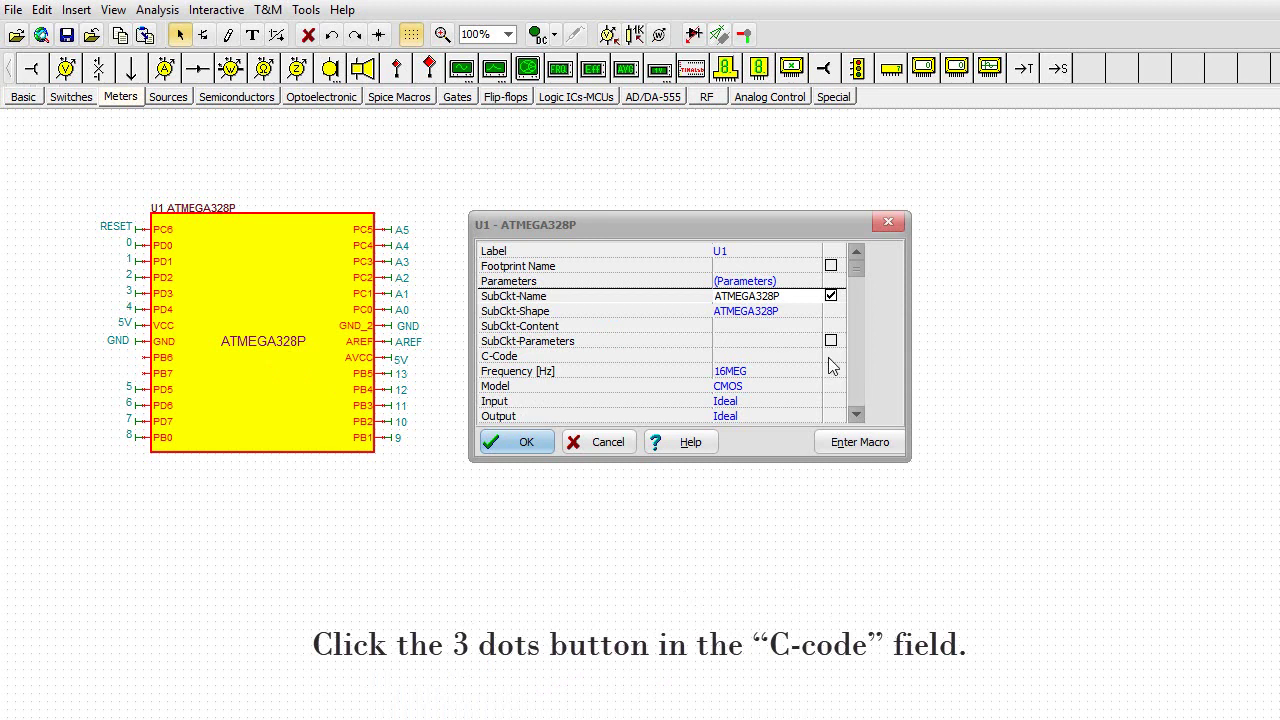
pyautogui.click(832, 357)
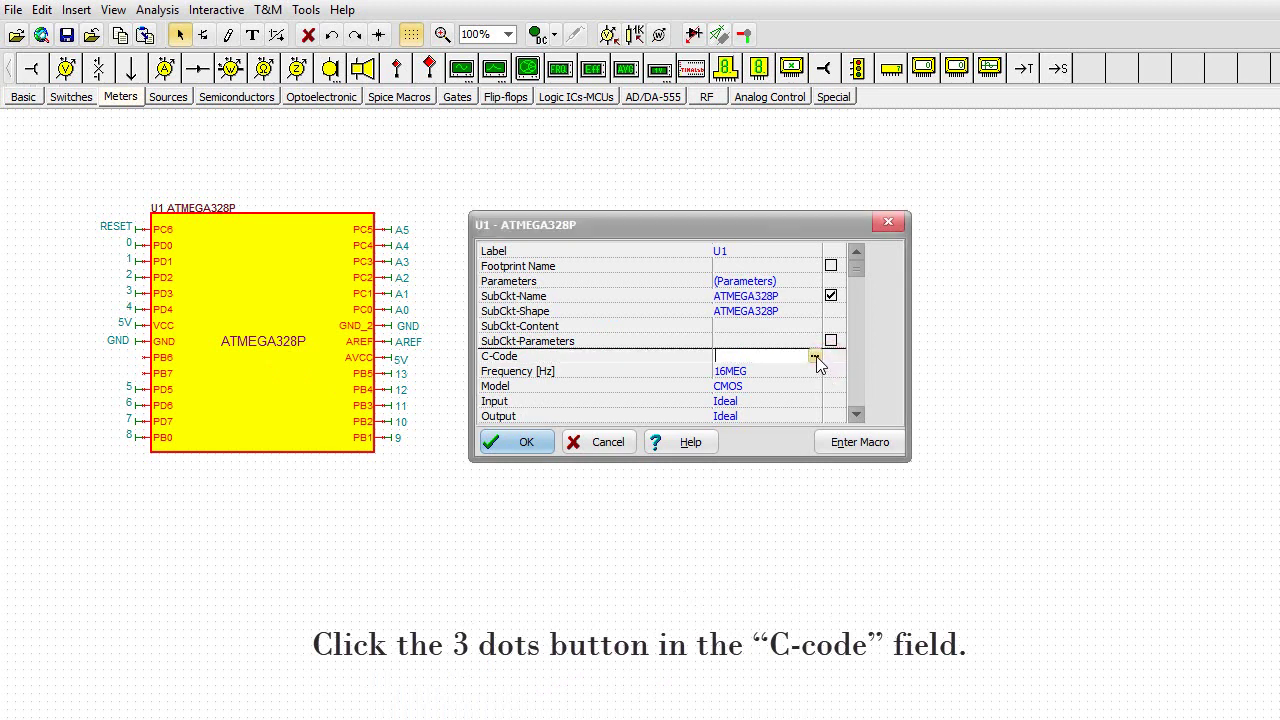
# Step: Choose C Code for the ATMEGA328P and add the existing blink.ino sketch to its C project
pyautogui.click(815, 357)
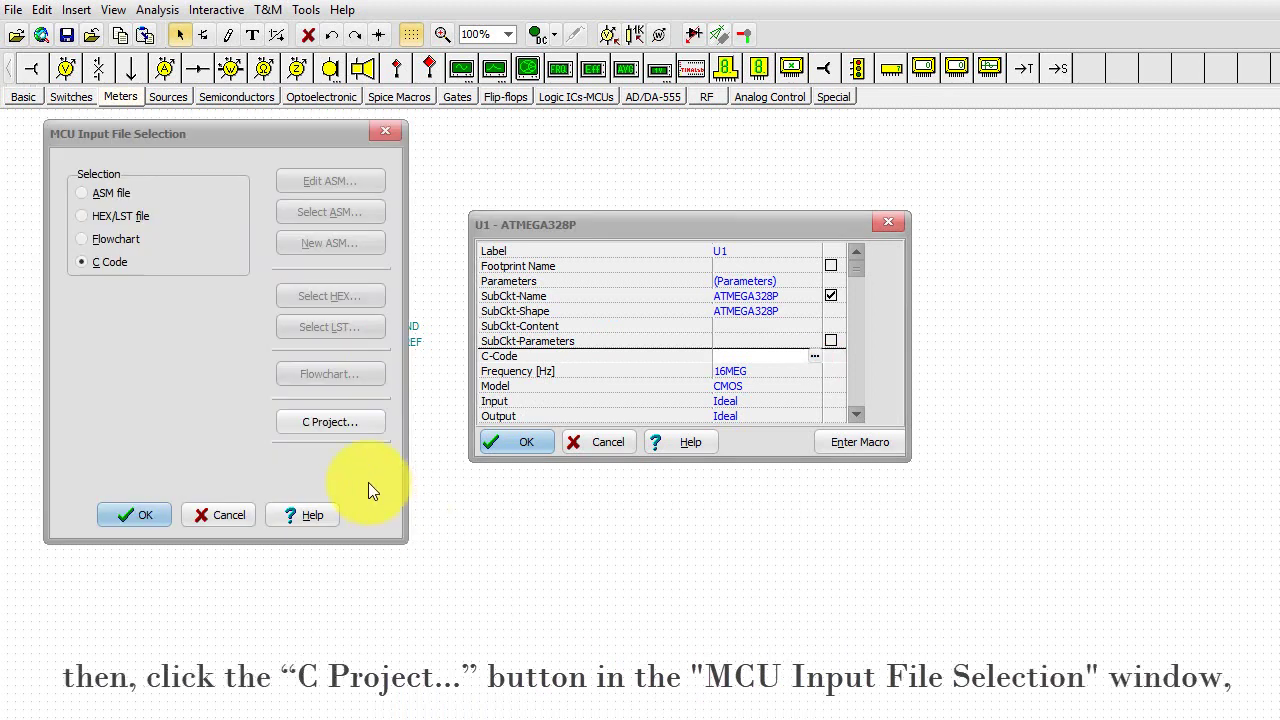
pyautogui.click(327, 429)
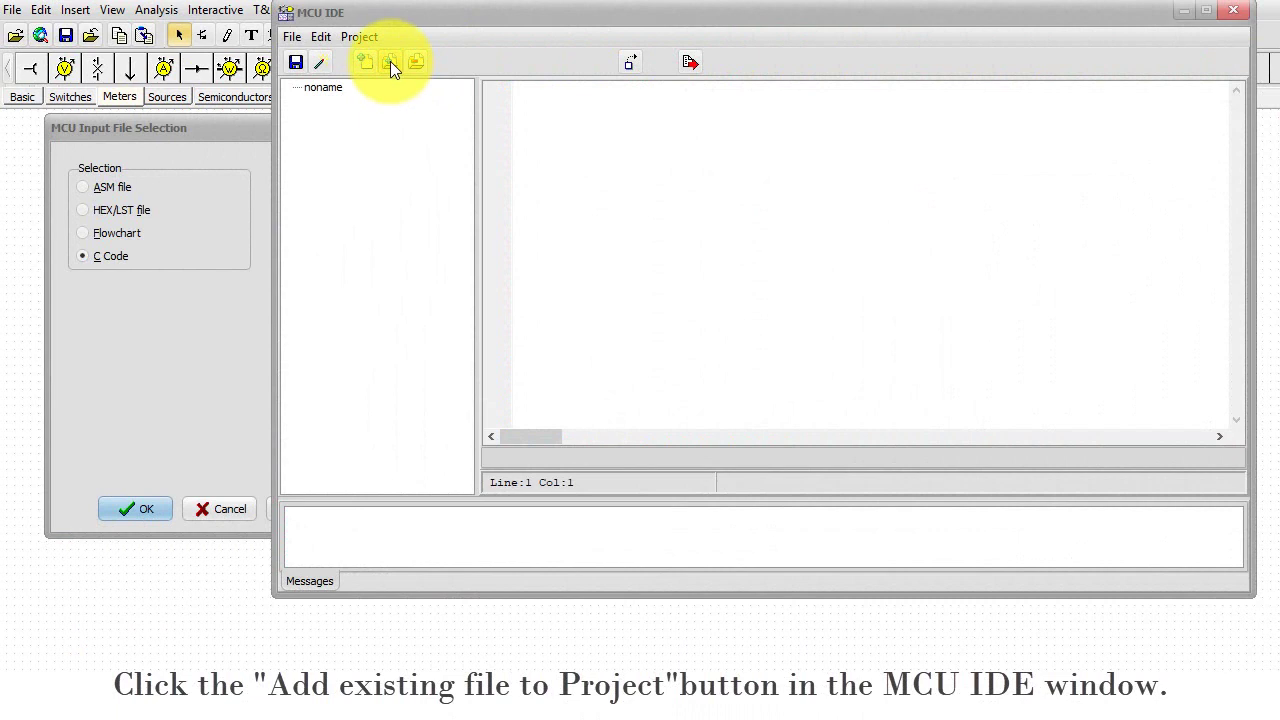
pyautogui.click(390, 61)
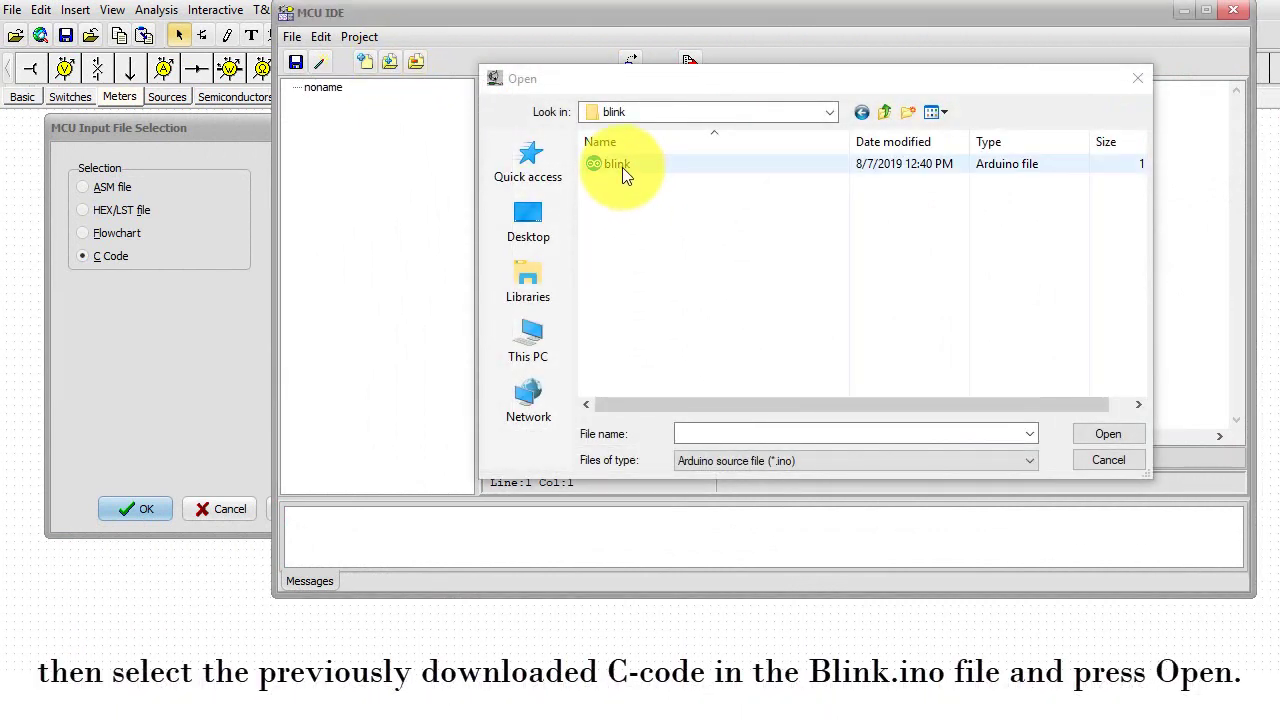
pyautogui.click(621, 166)
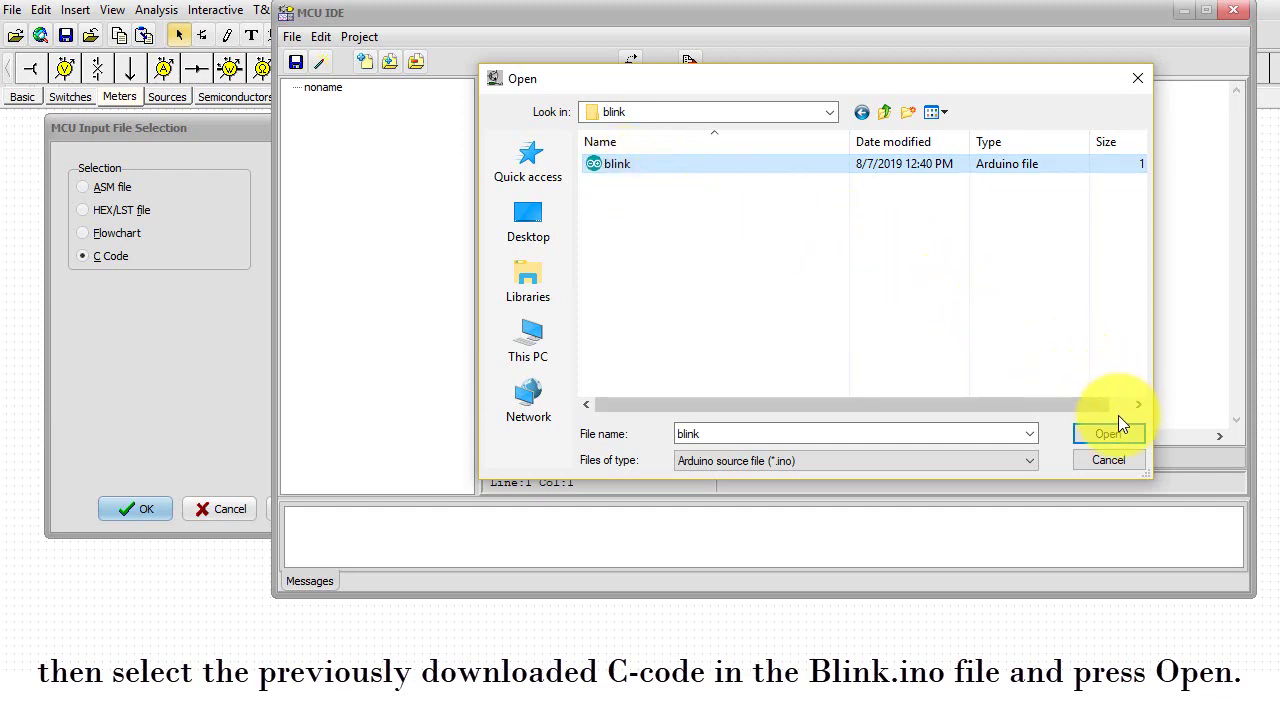
pyautogui.click(1118, 441)
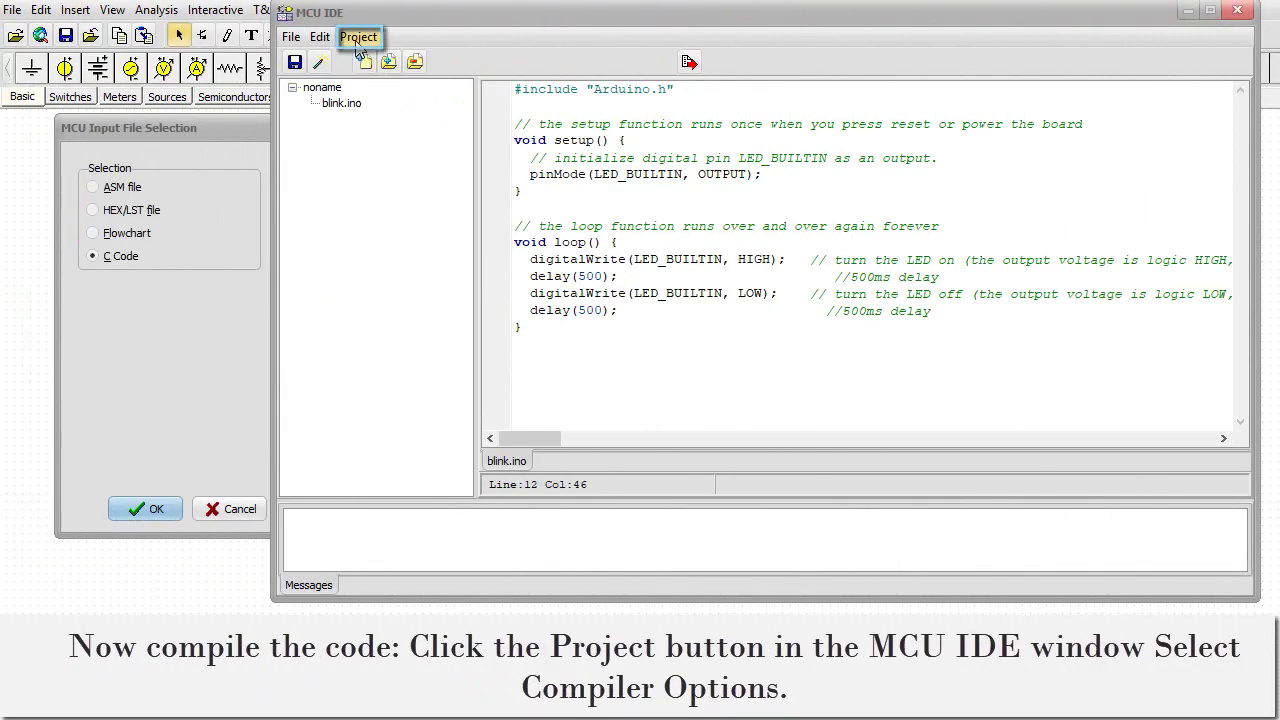
# Step: Keep Arduino as the compiler in the project's Compiler Options
pyautogui.click(358, 38)
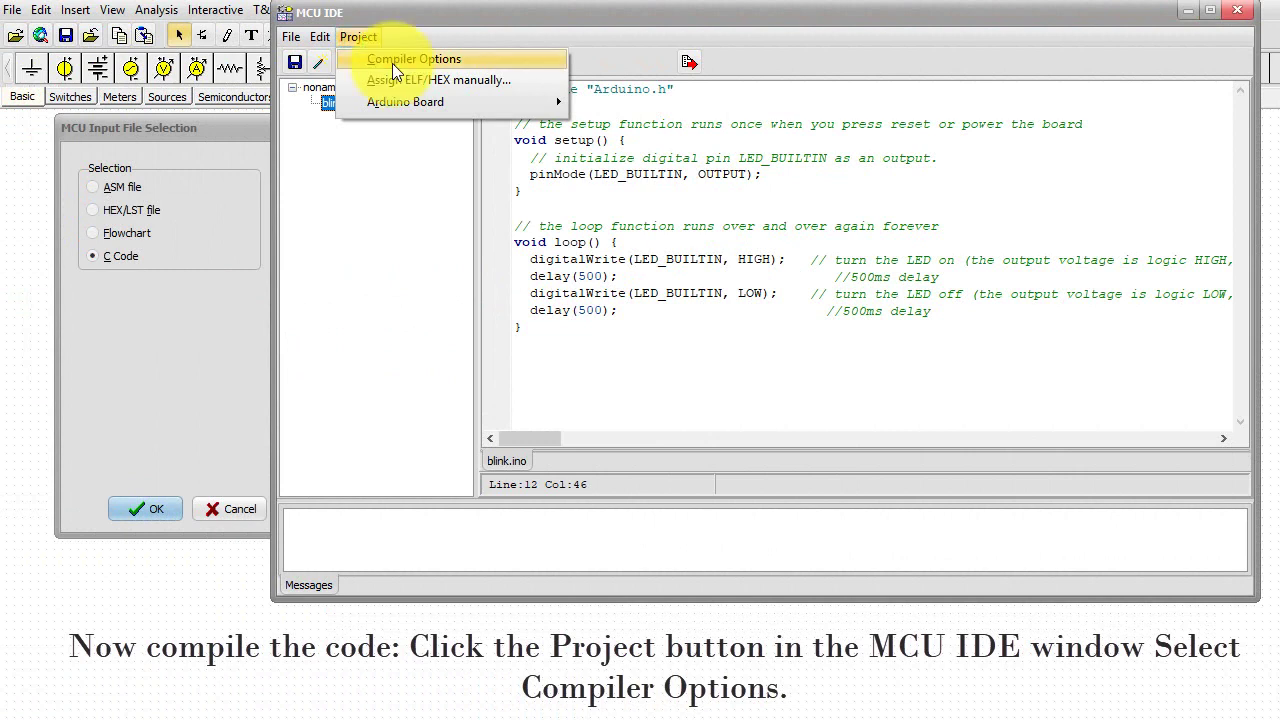
pyautogui.click(392, 63)
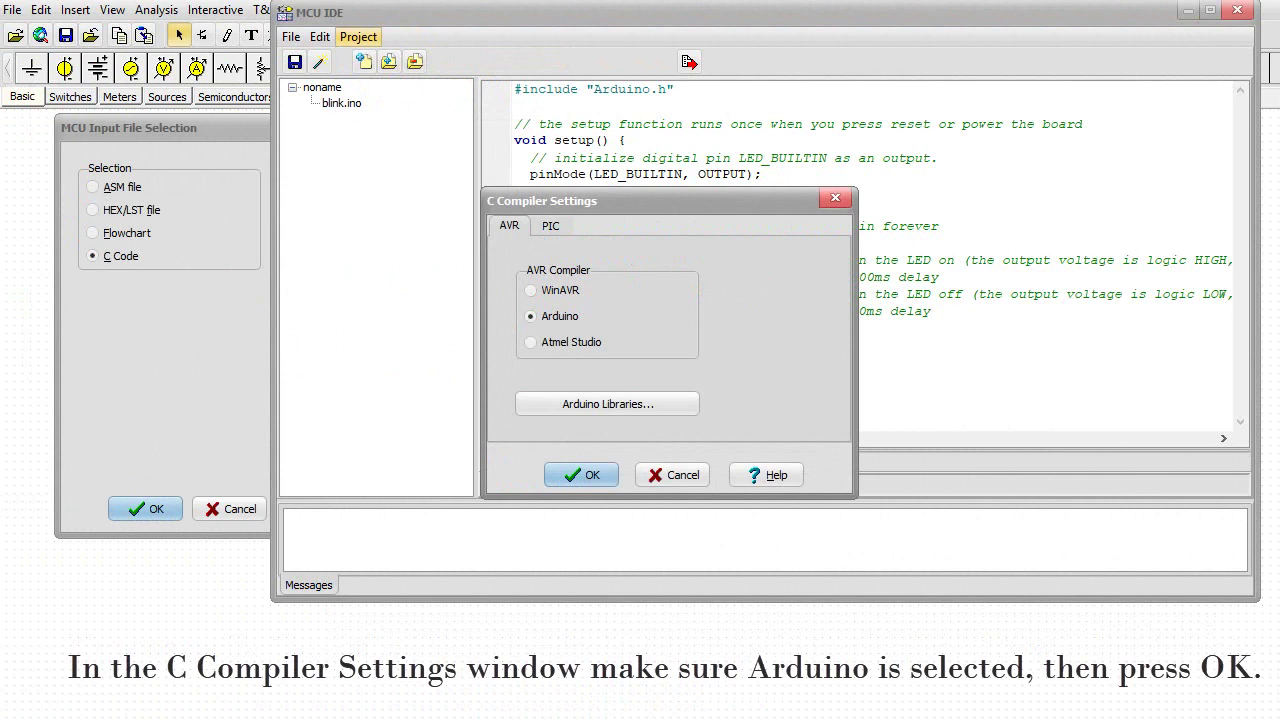
pyautogui.click(571, 478)
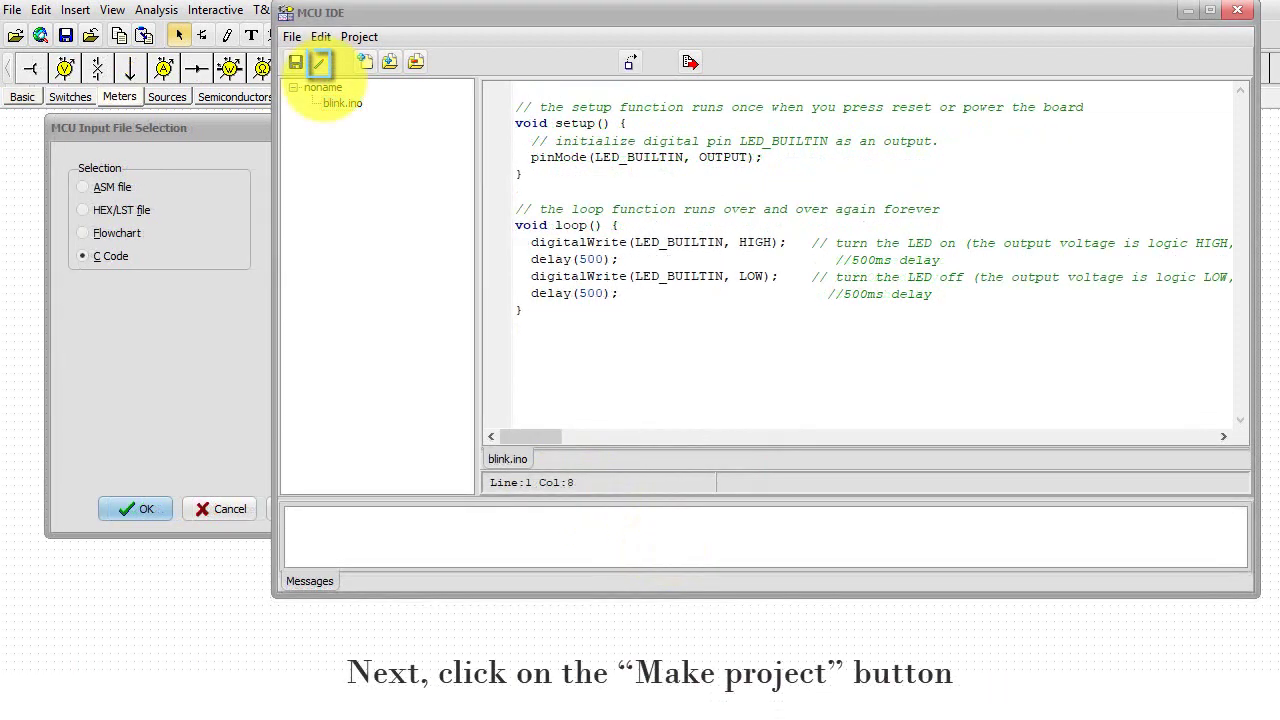
# Step: Build the blink project until it compiles successfully, save it, and close the MCU IDE
pyautogui.click(320, 64)
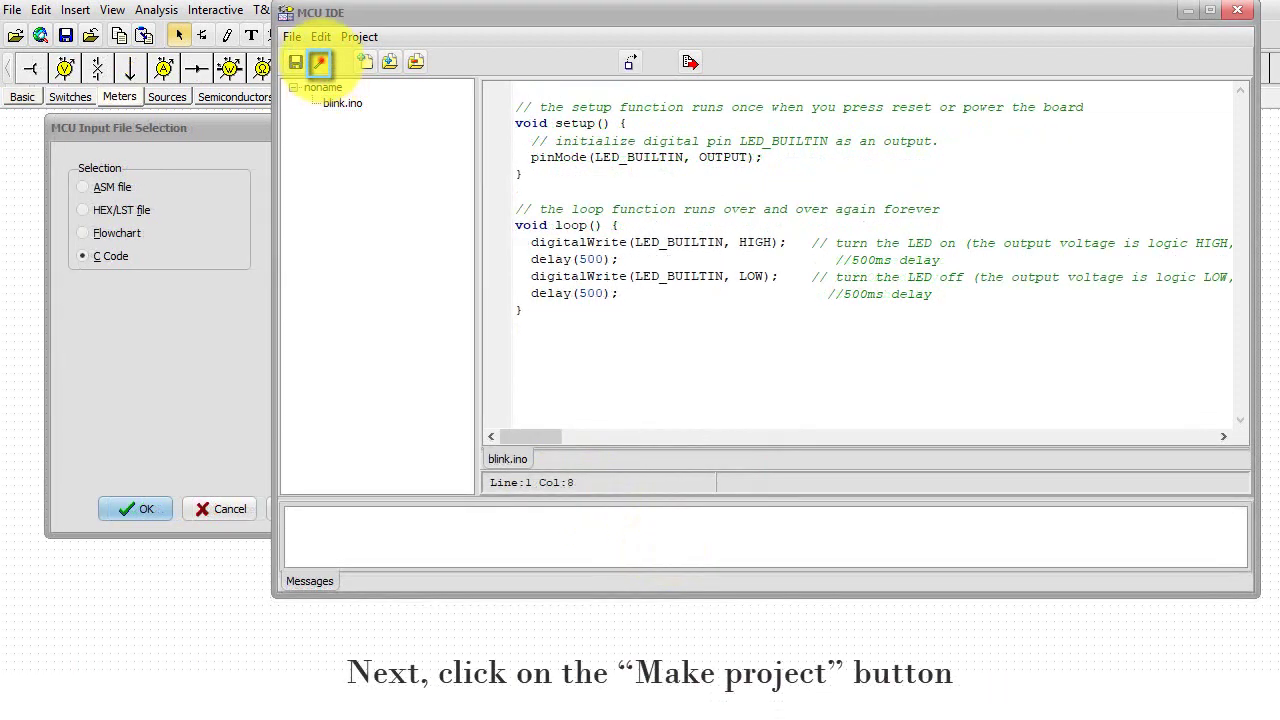
pyautogui.click(320, 63)
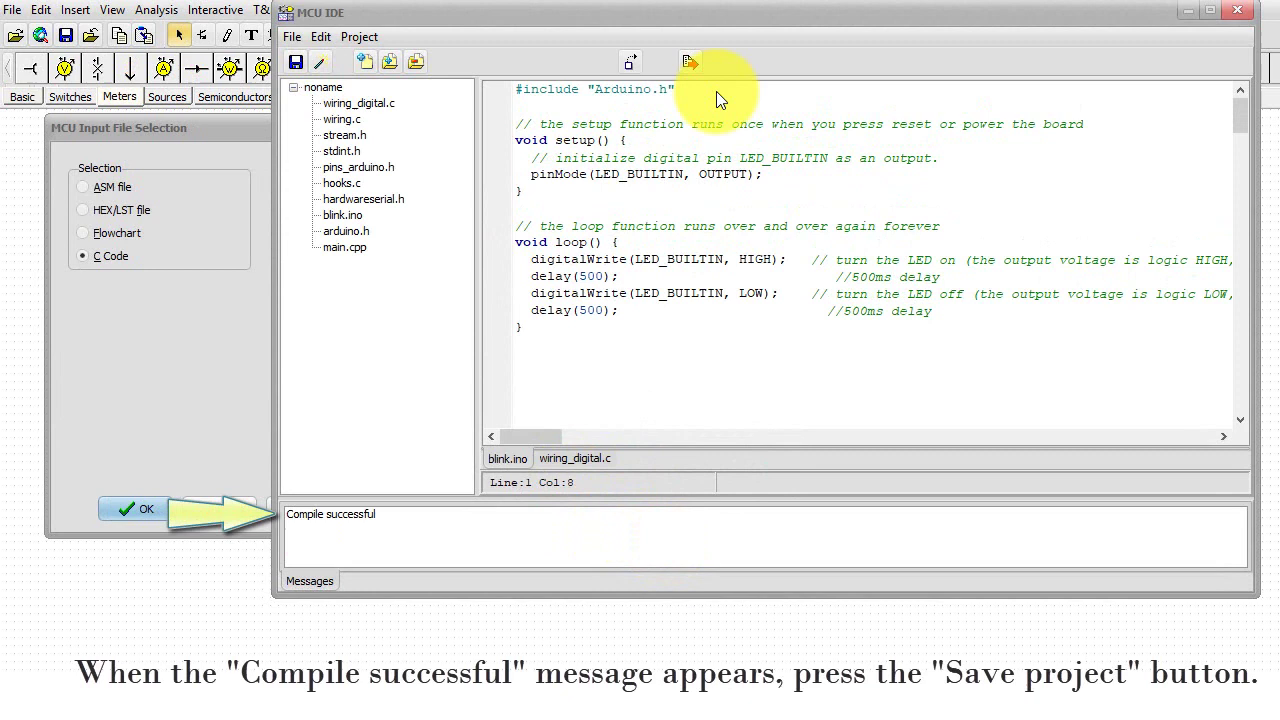
pyautogui.click(692, 63)
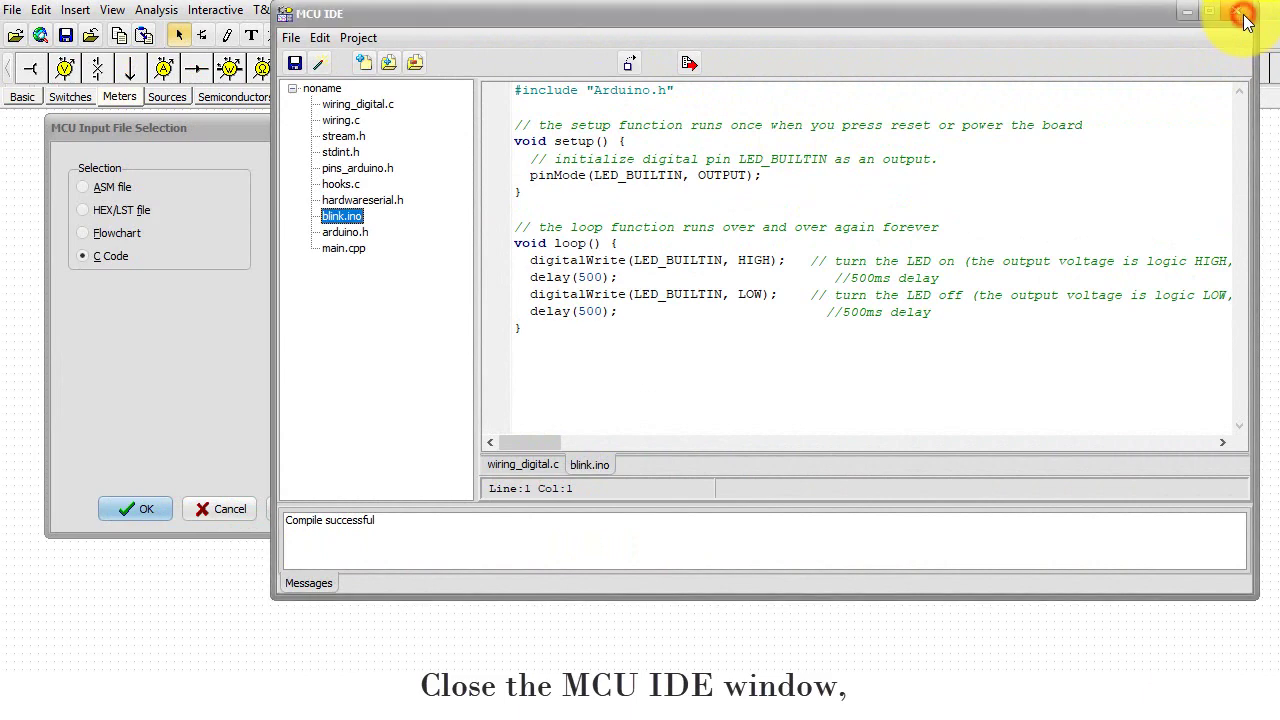
pyautogui.click(1245, 22)
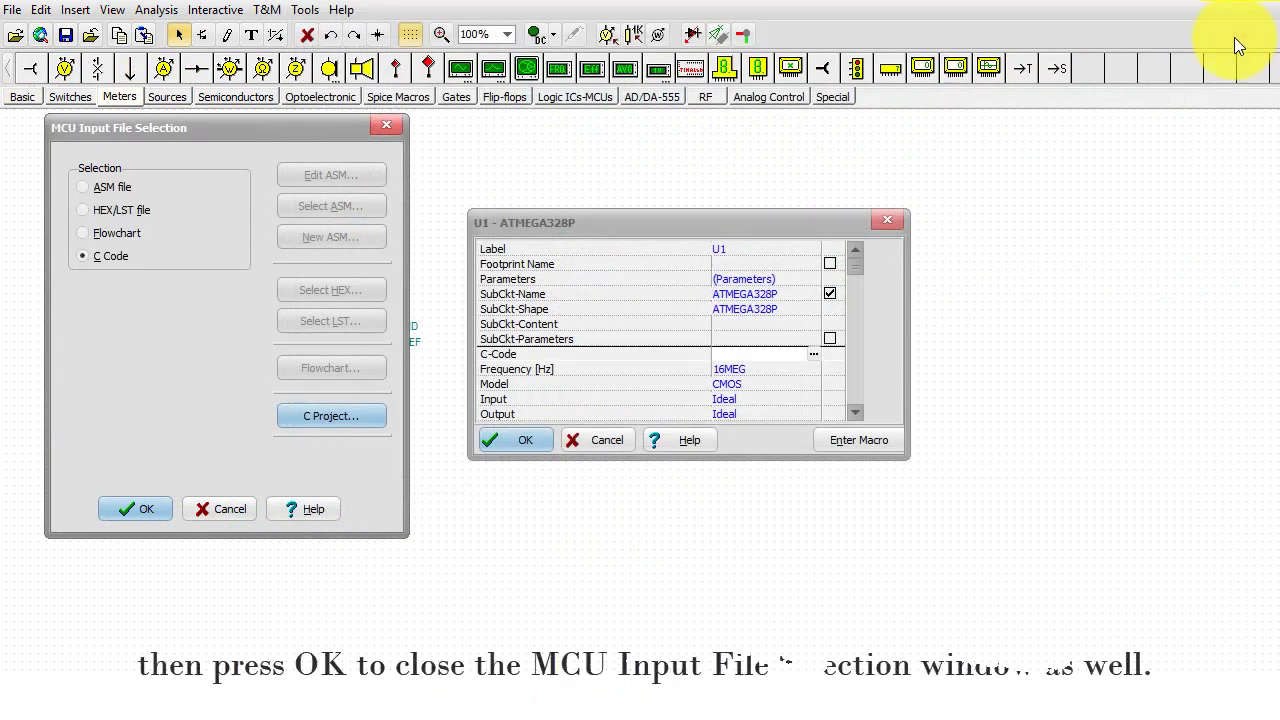
# Step: Confirm C Code in the MCU Input File Selection and U1 dialogs, then save and close the macro
pyautogui.click(137, 510)
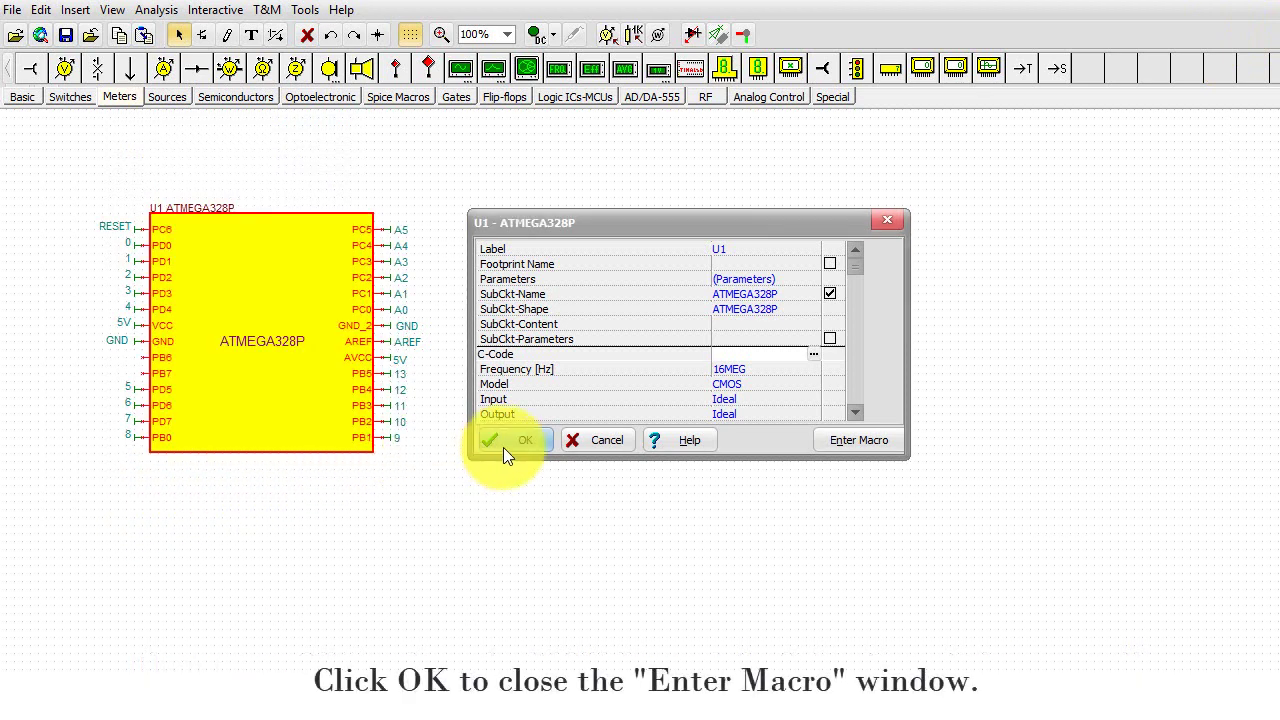
pyautogui.click(503, 445)
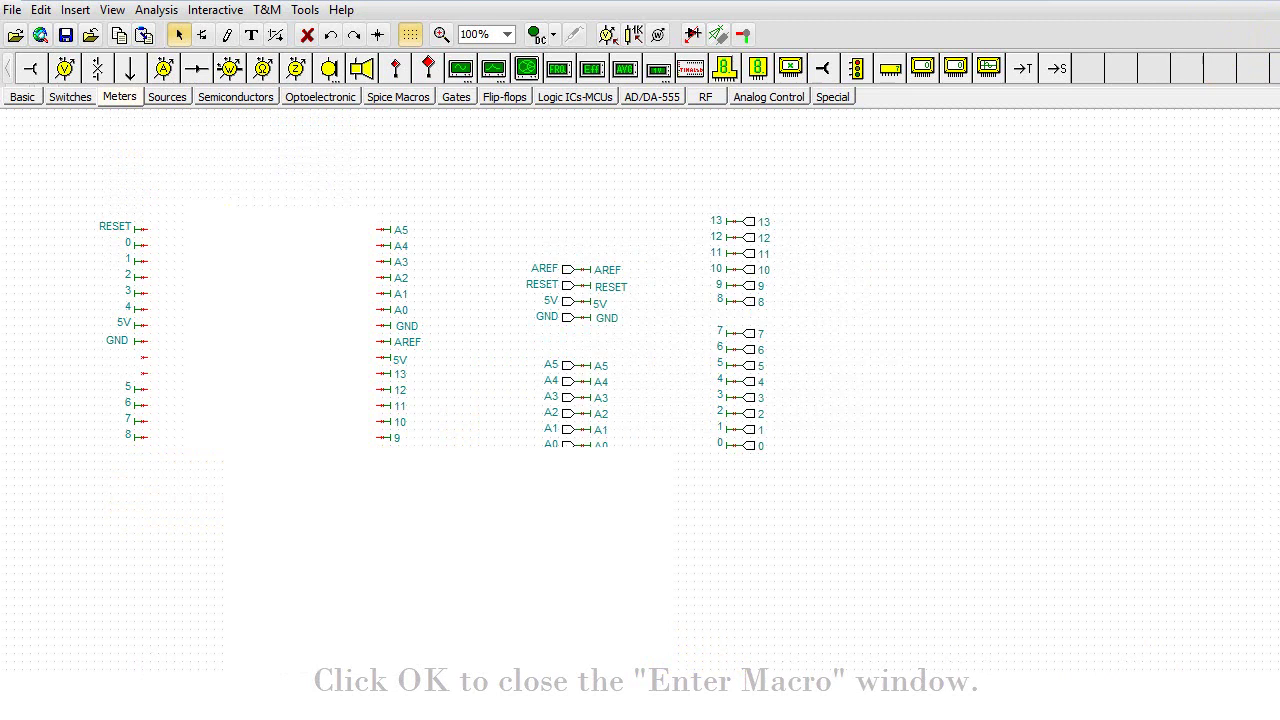
pyautogui.click(14, 12)
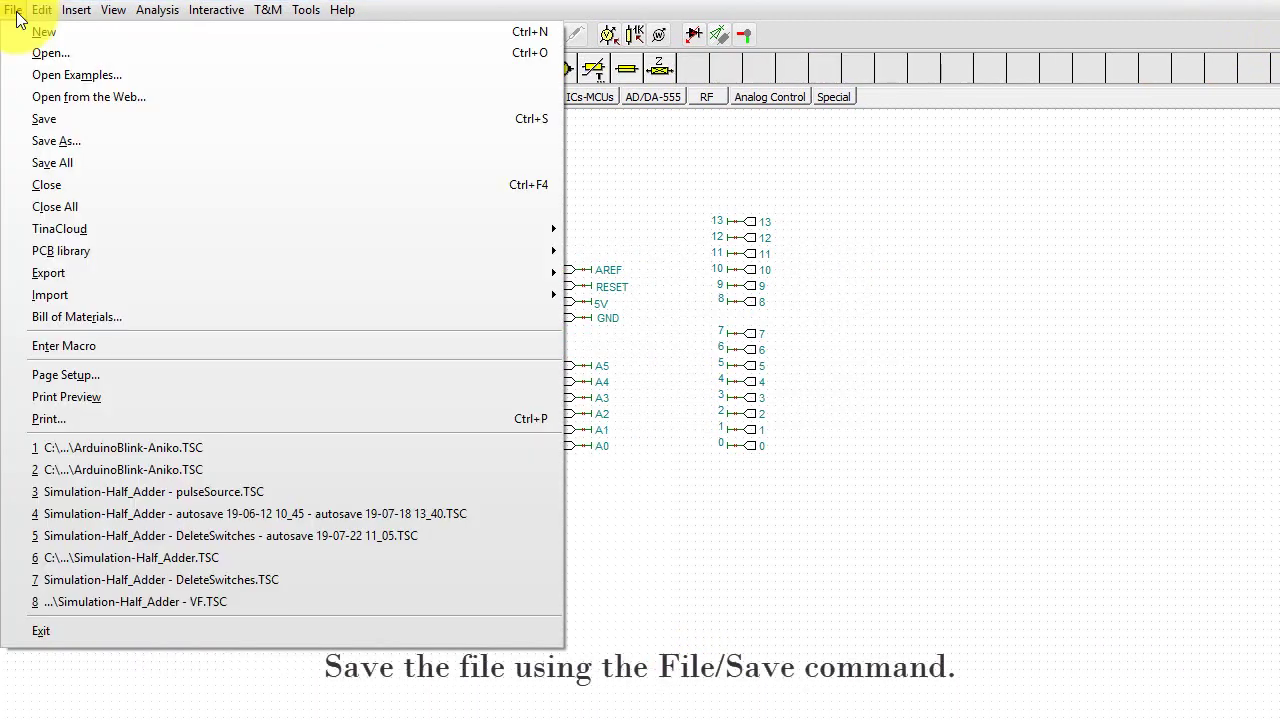
pyautogui.click(58, 122)
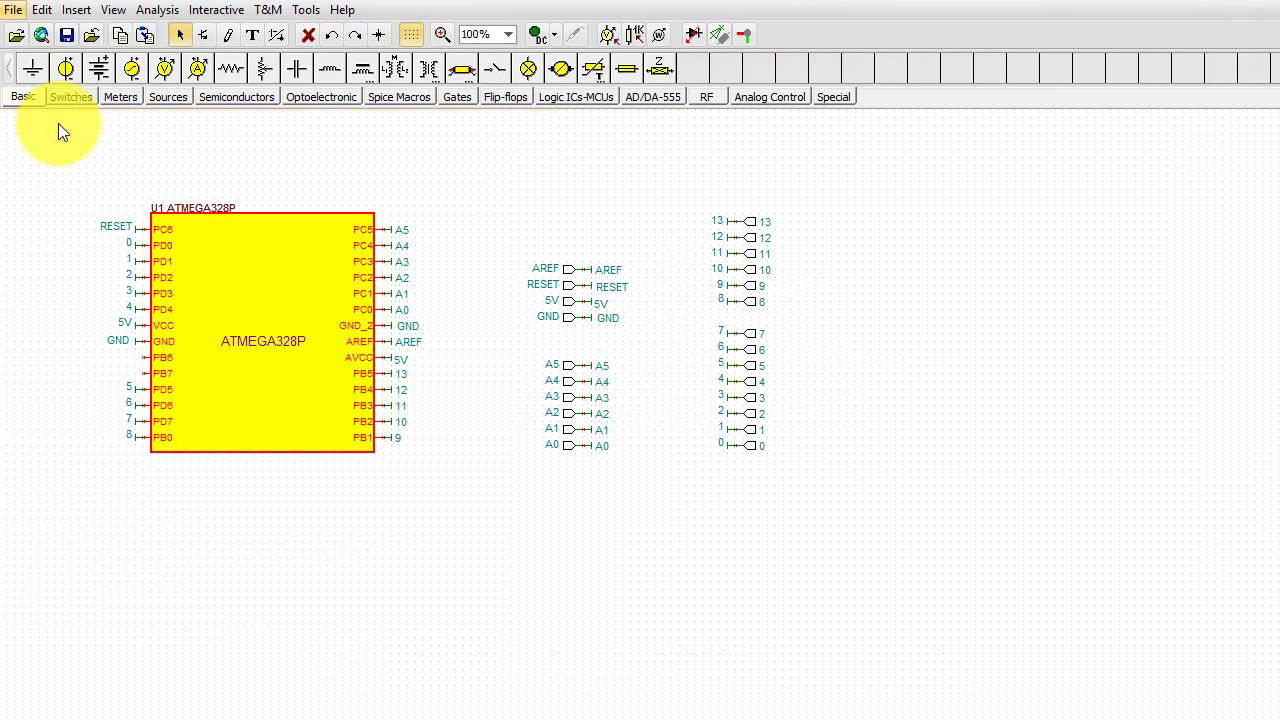
pyautogui.click(68, 36)
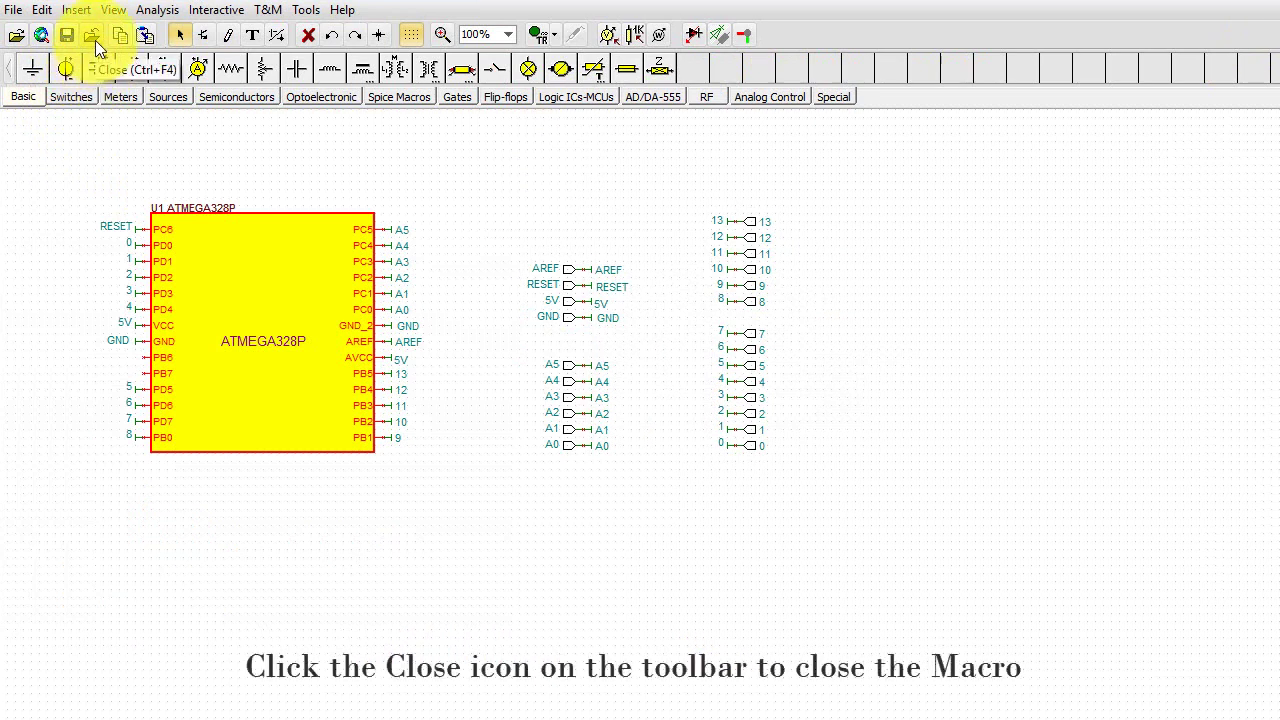
pyautogui.click(95, 40)
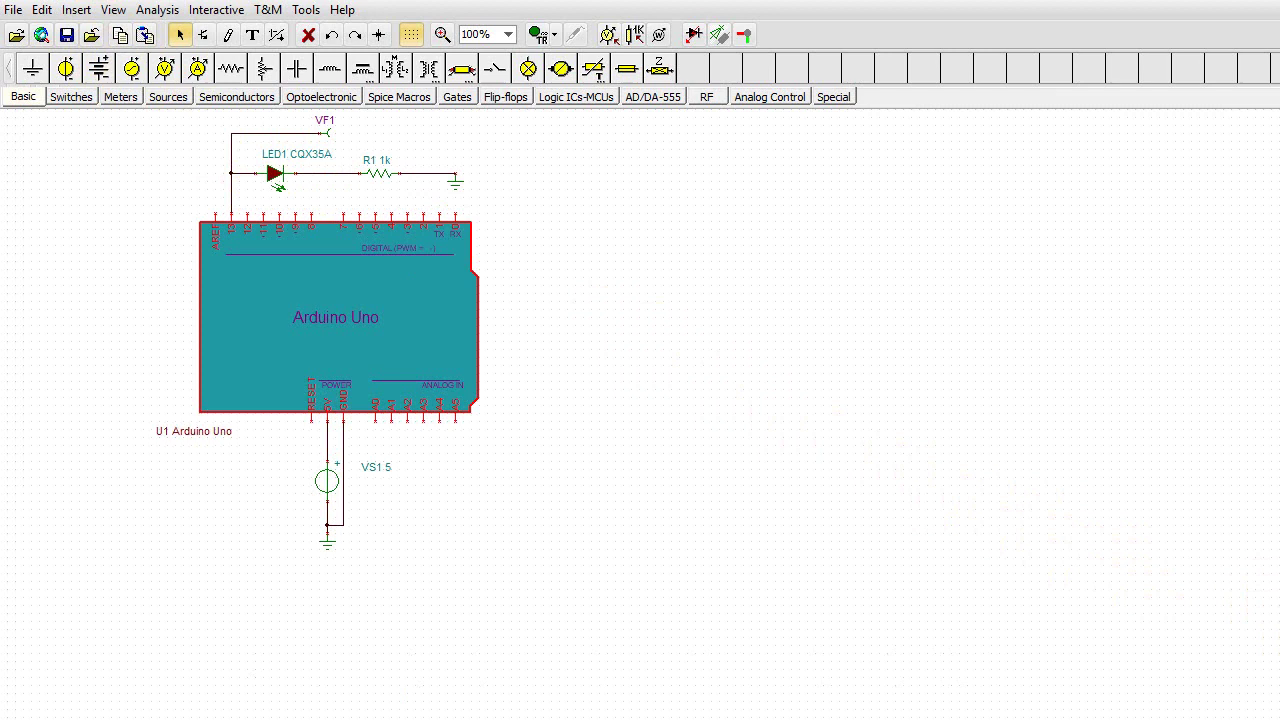
# Step: Run a transient analysis with End display set to 2 s to plot VF1
pyautogui.click(222, 147)
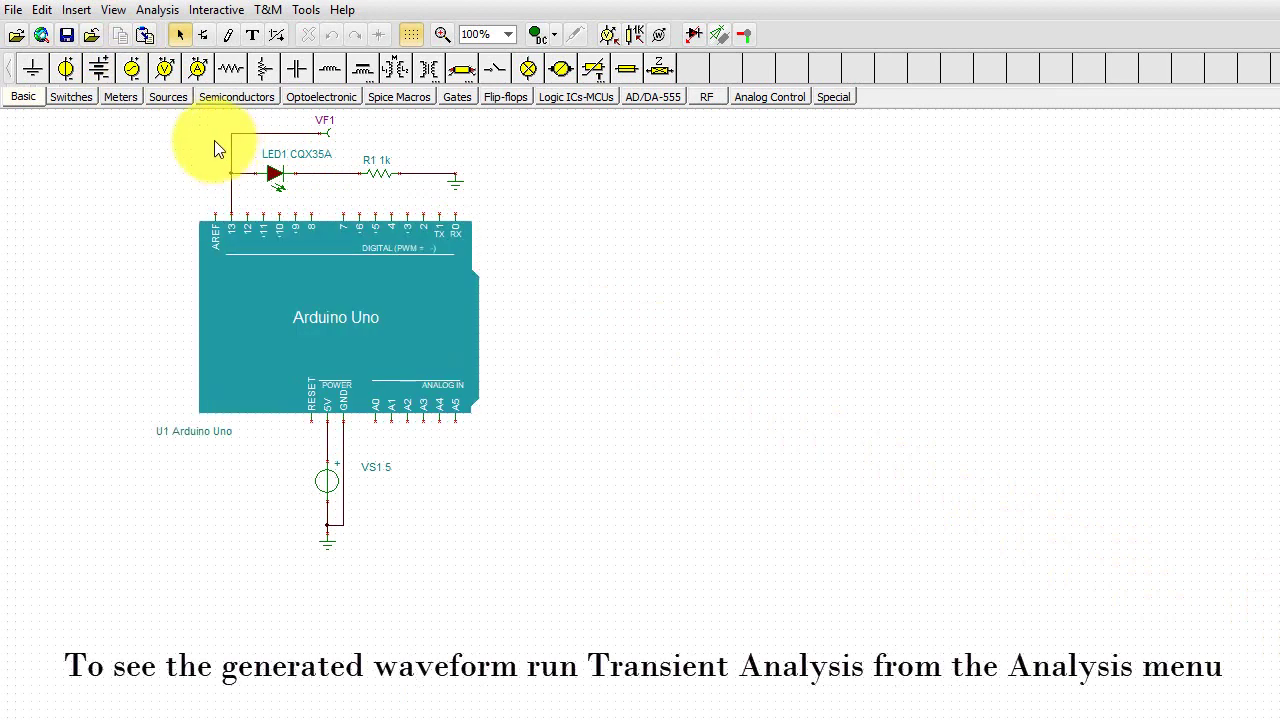
pyautogui.click(158, 12)
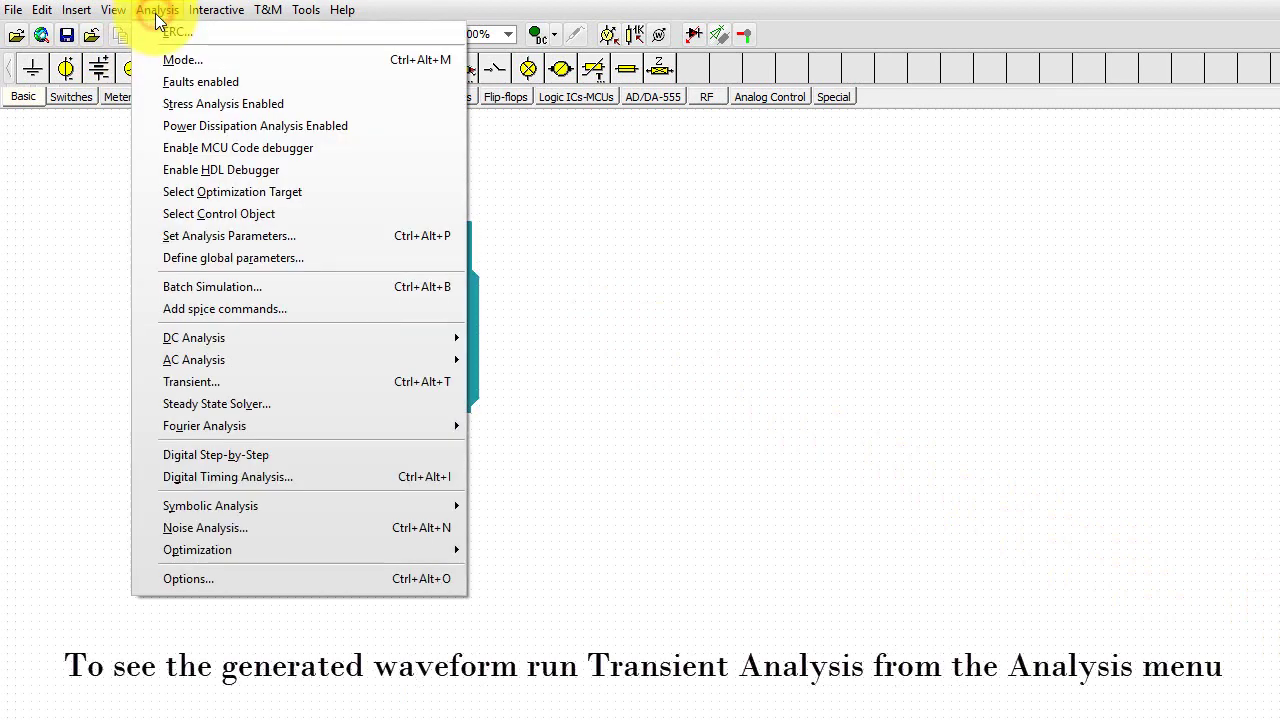
pyautogui.click(262, 386)
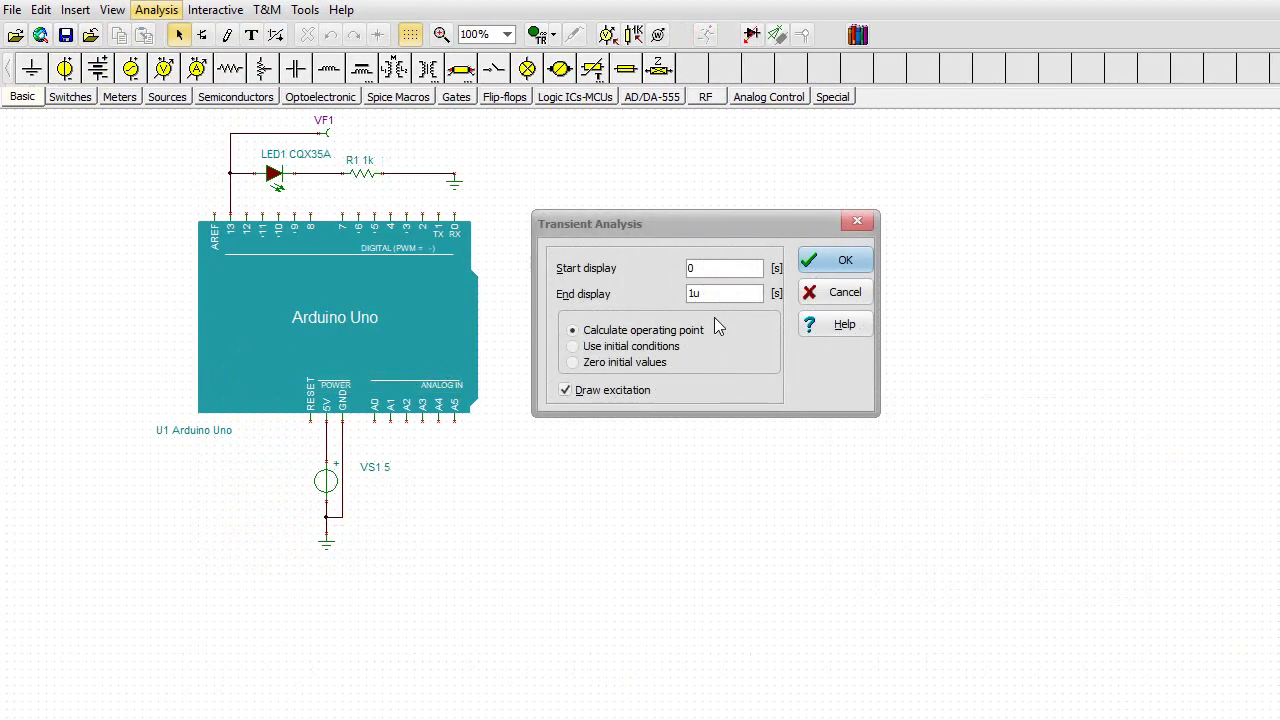
pyautogui.doubleClick(700, 293)
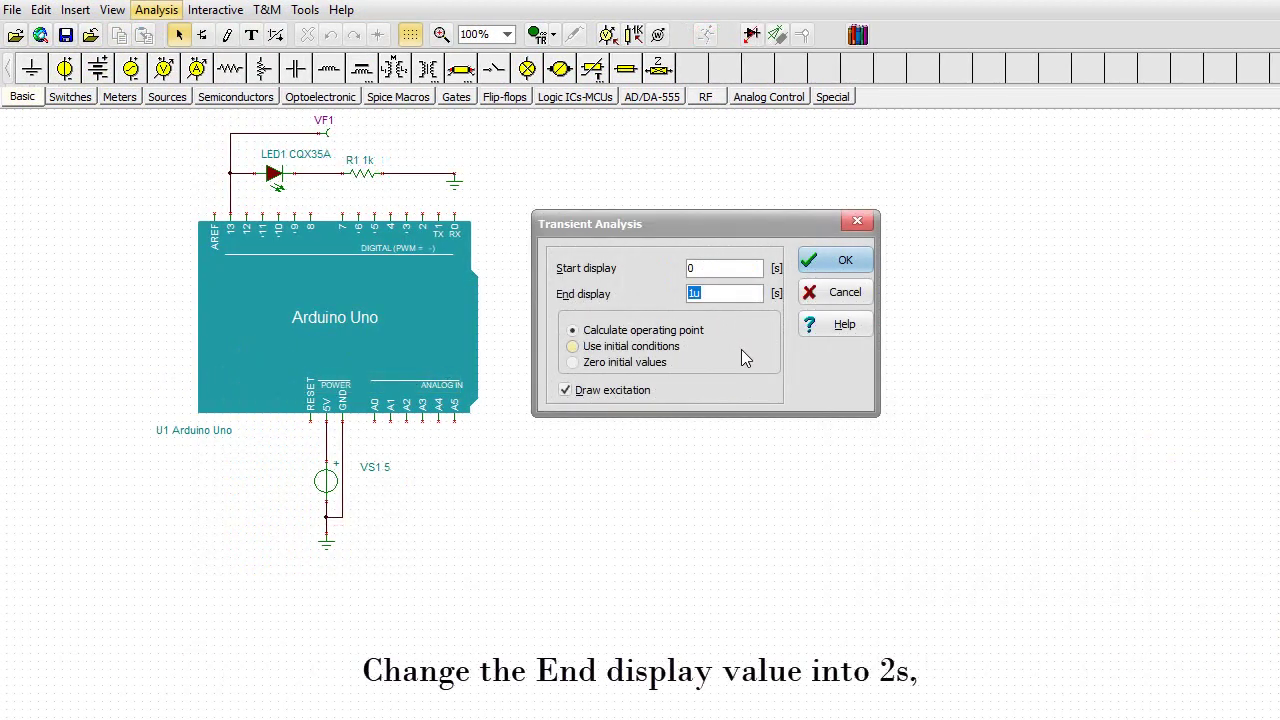
pyautogui.write('2')
pyautogui.click(826, 265)
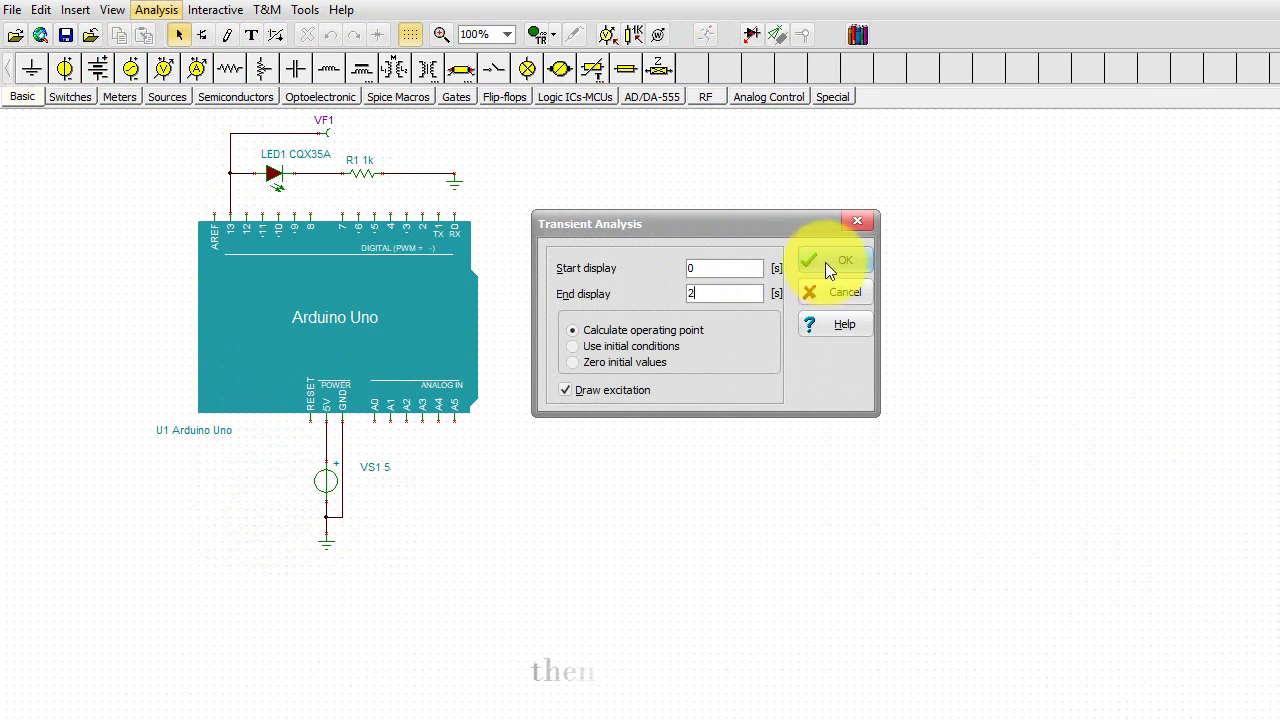
pyautogui.click(825, 262)
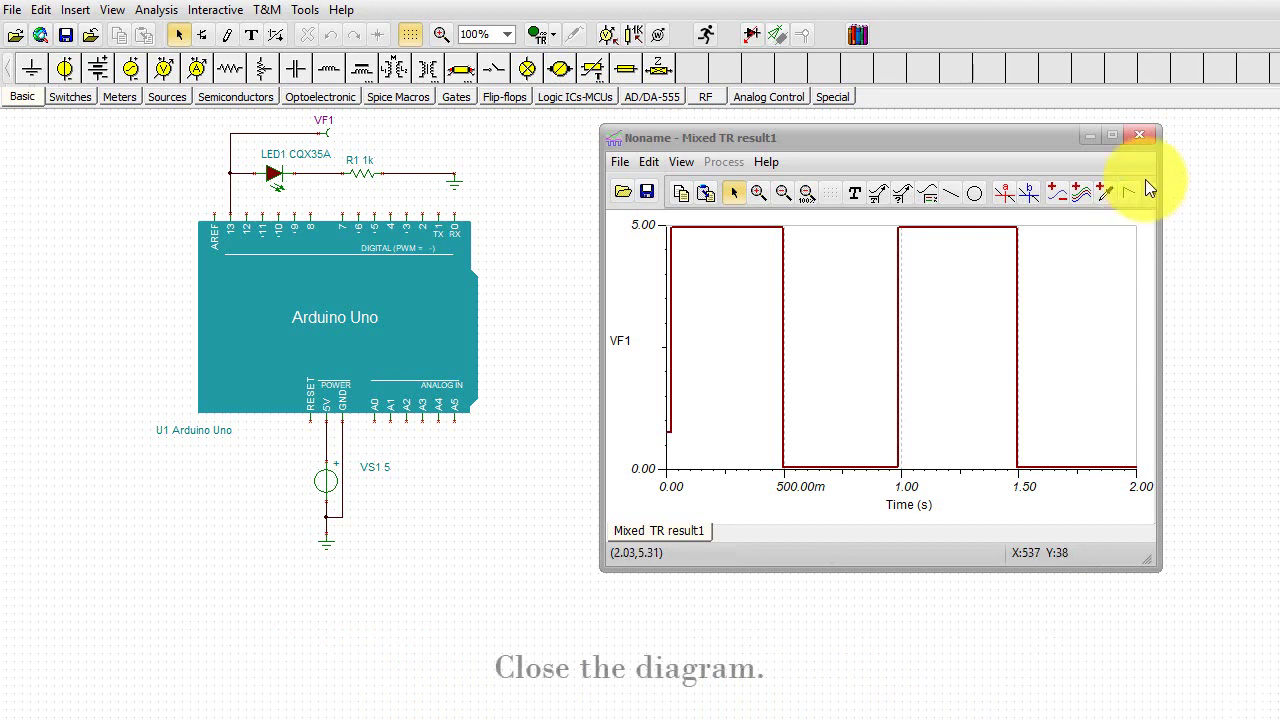
# Step: Close the result window and open the ATMEGA328P's C project from inside the Arduino Uno macro
pyautogui.click(1137, 139)
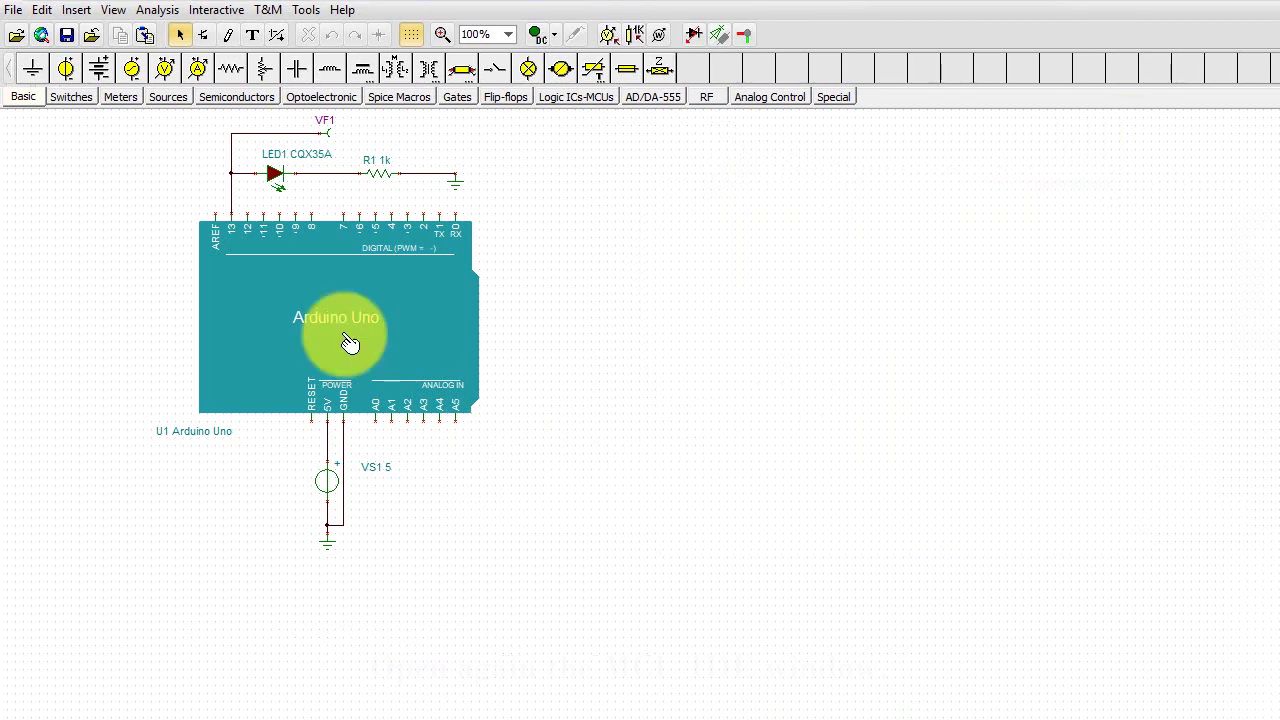
pyautogui.click(348, 342)
pyautogui.click(348, 342)
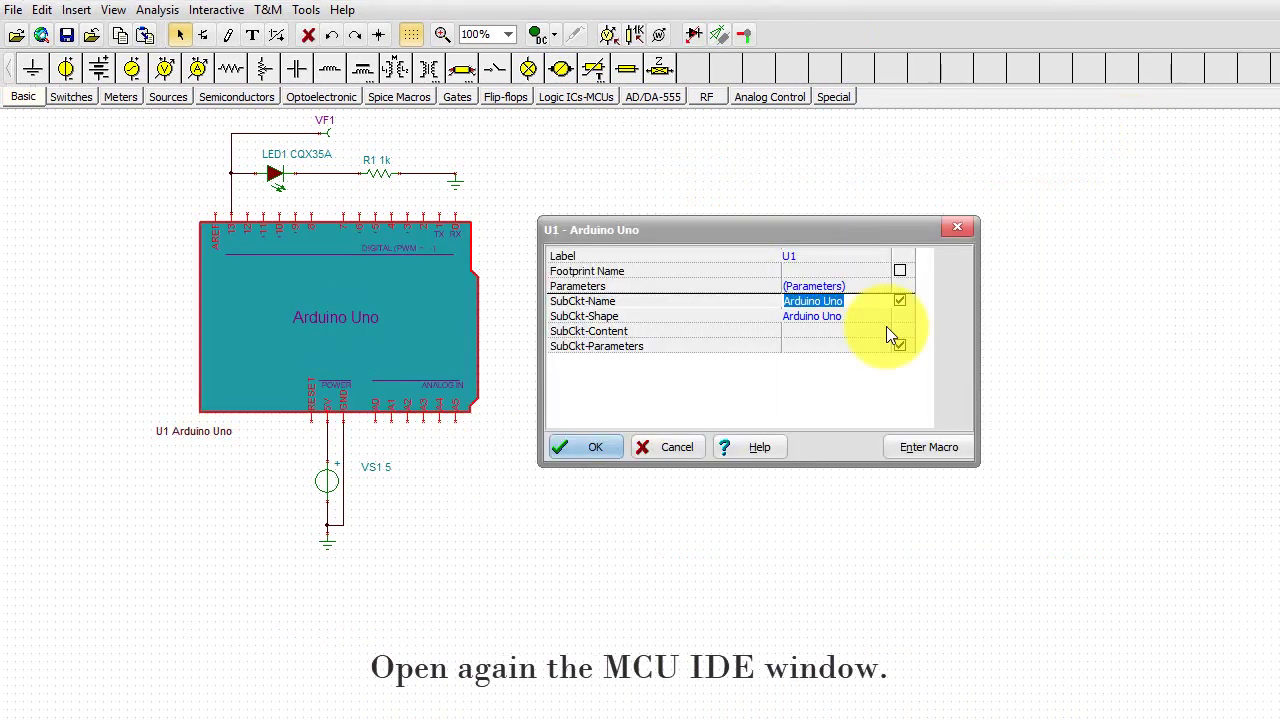
pyautogui.click(926, 448)
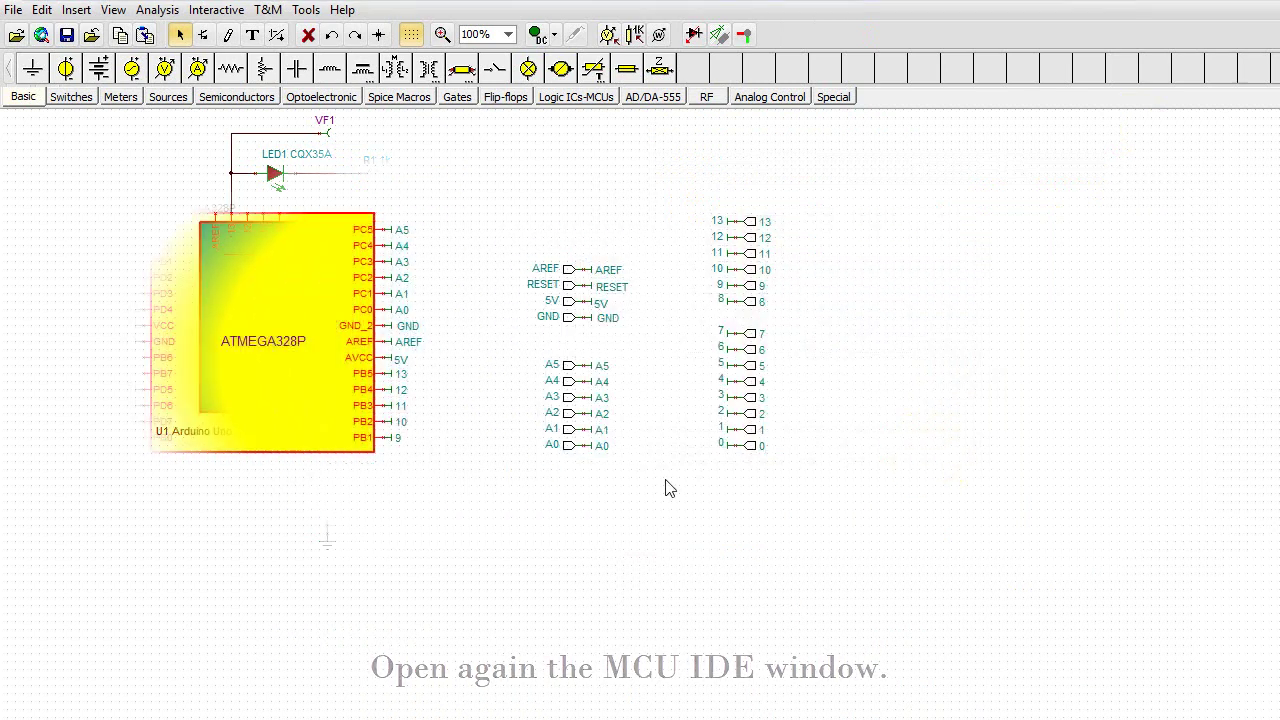
pyautogui.doubleClick(288, 355)
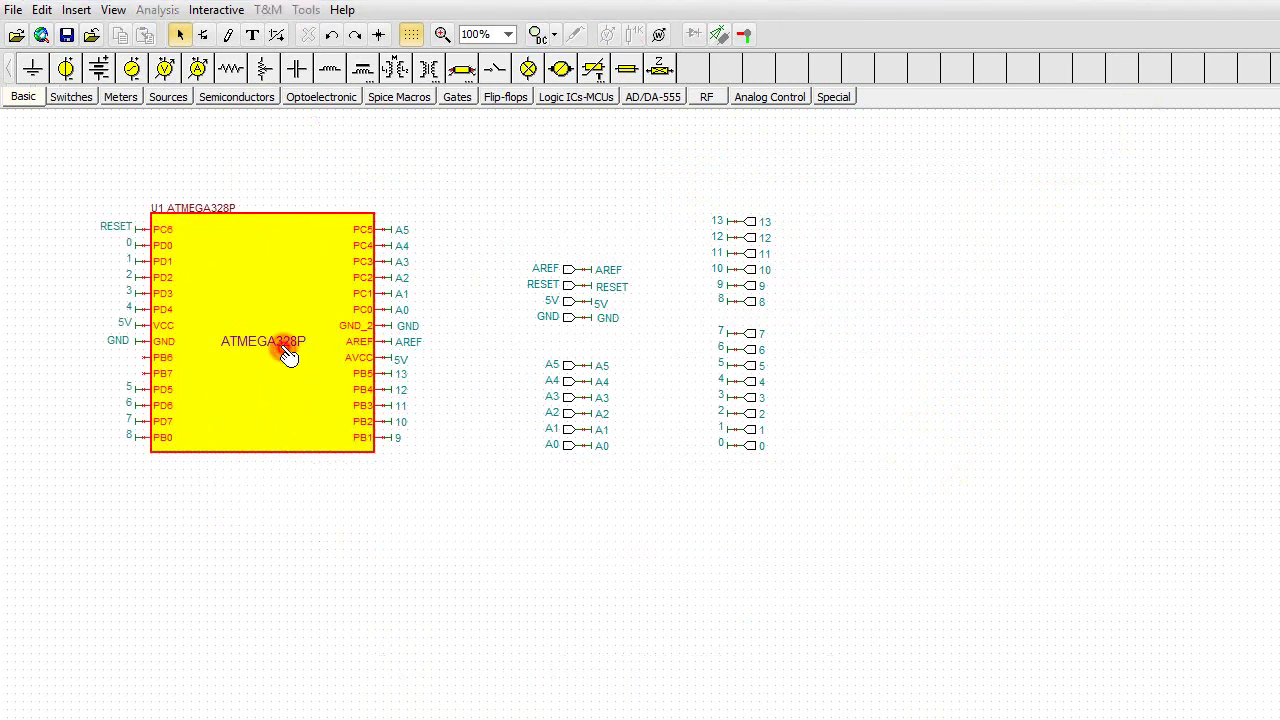
pyautogui.click(818, 367)
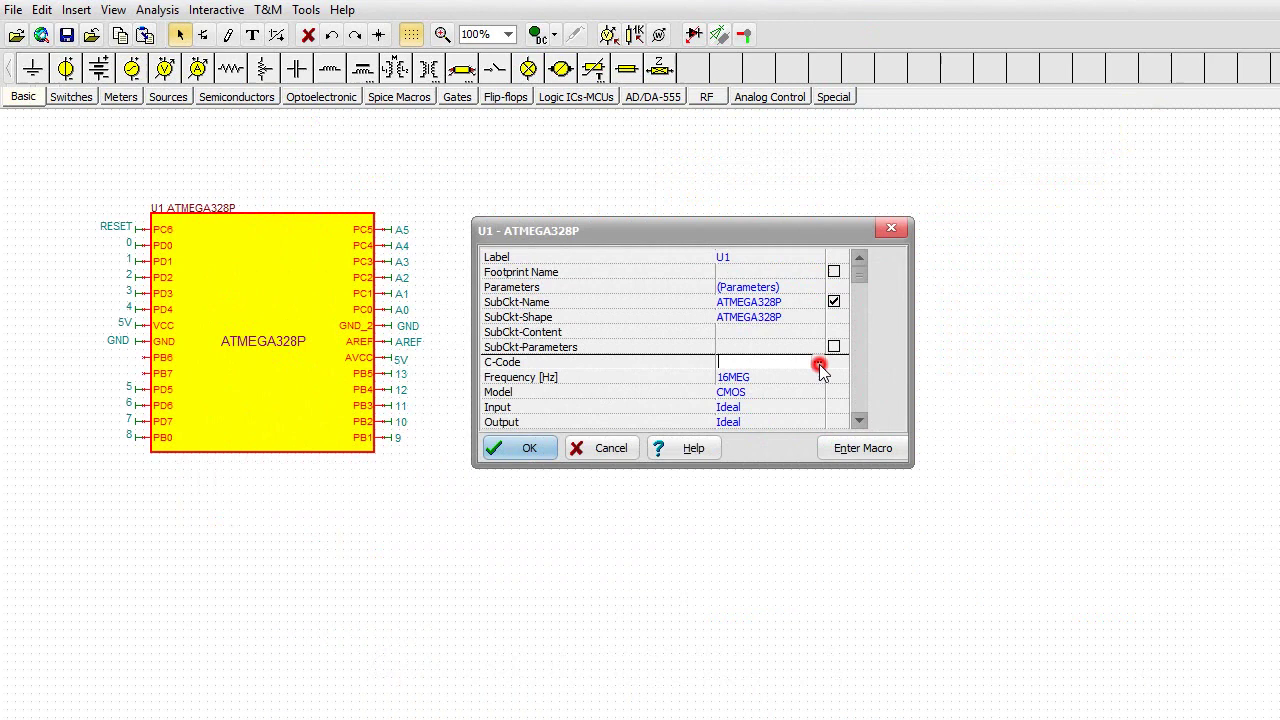
pyautogui.click(818, 362)
pyautogui.click(339, 425)
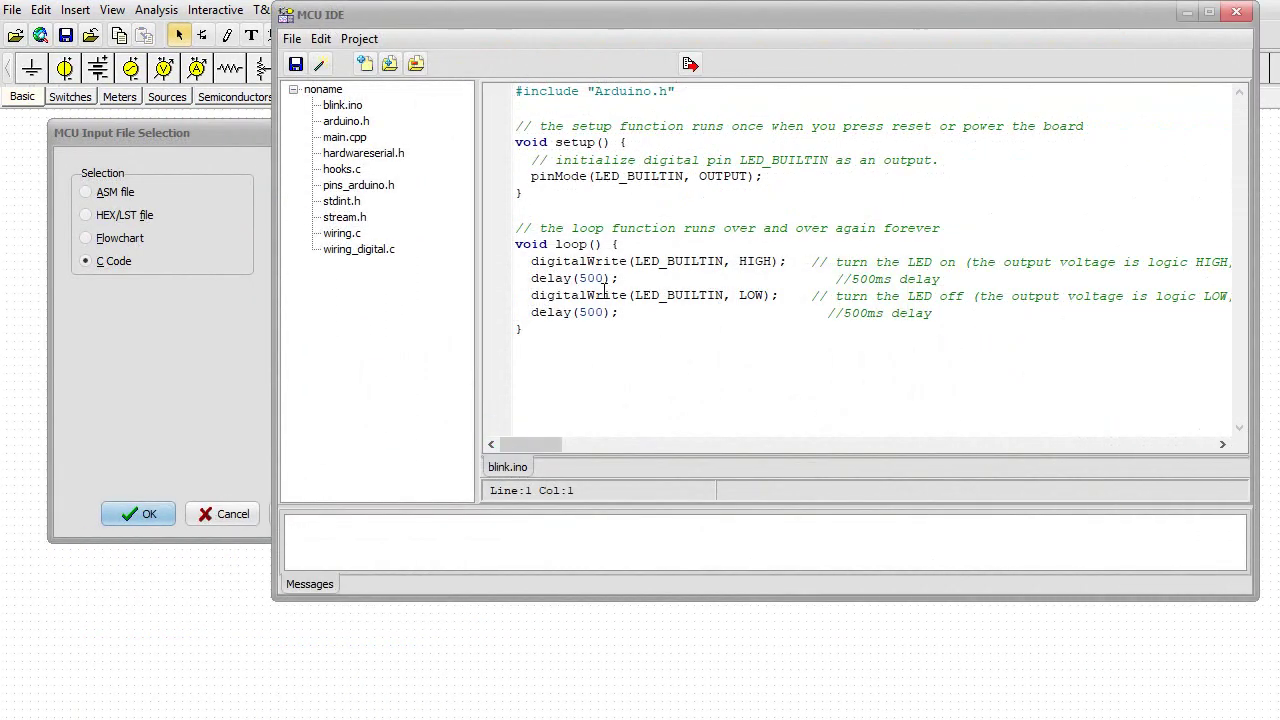
# Step: Change the first delay and its comment from 500 to 1000 ms, then recompile
pyautogui.moveTo(607, 279); pyautogui.dragTo(578, 279)
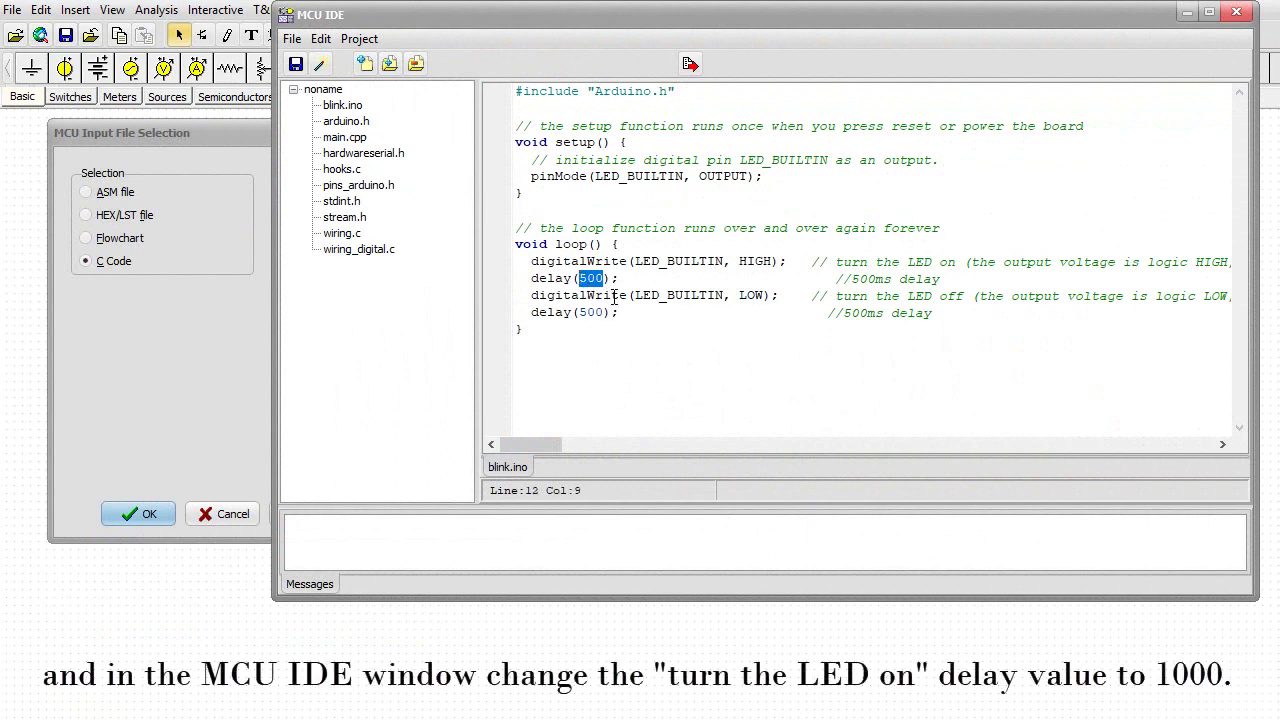
pyautogui.write('1000')
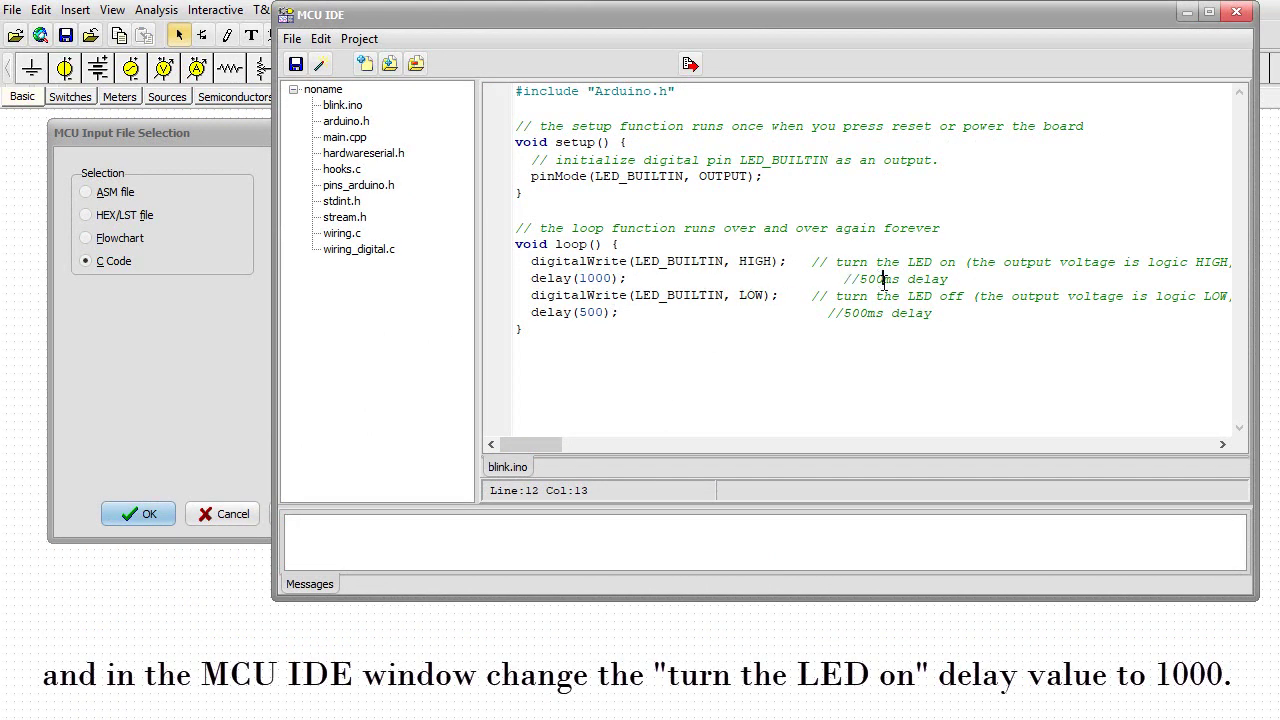
pyautogui.moveTo(884, 280); pyautogui.dragTo(858, 279)
pyautogui.write('1000')
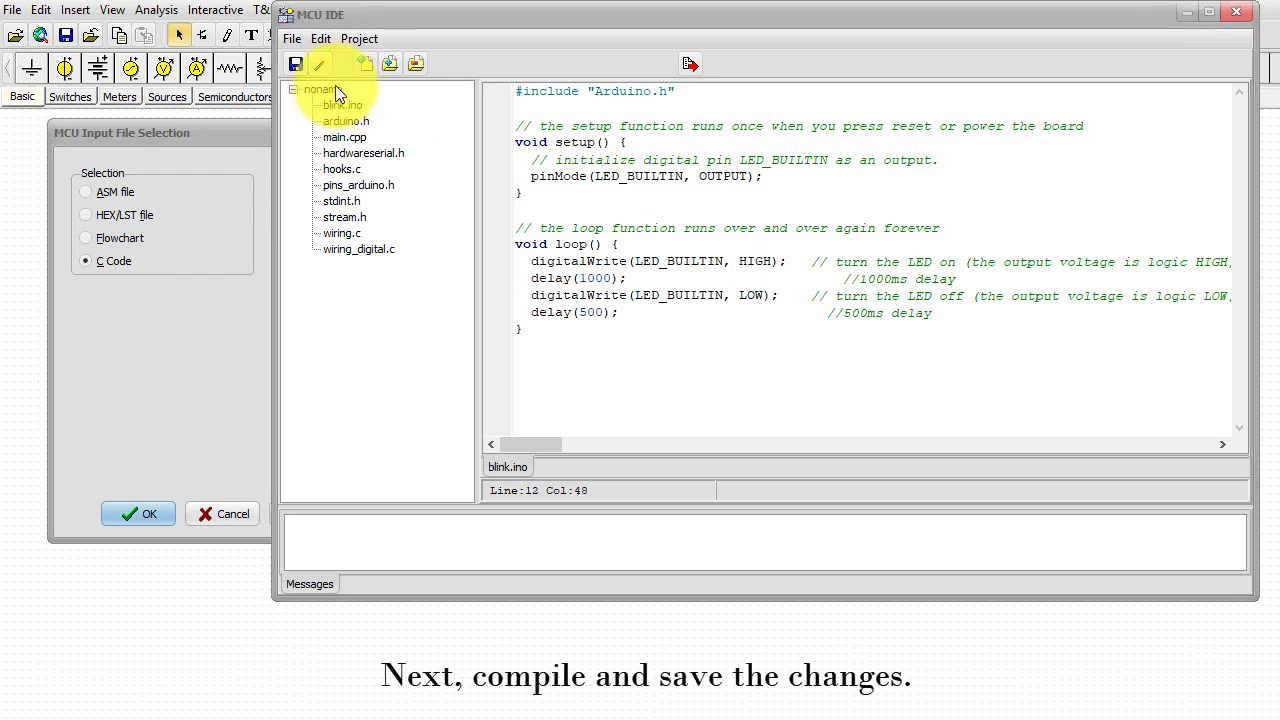
pyautogui.click(322, 64)
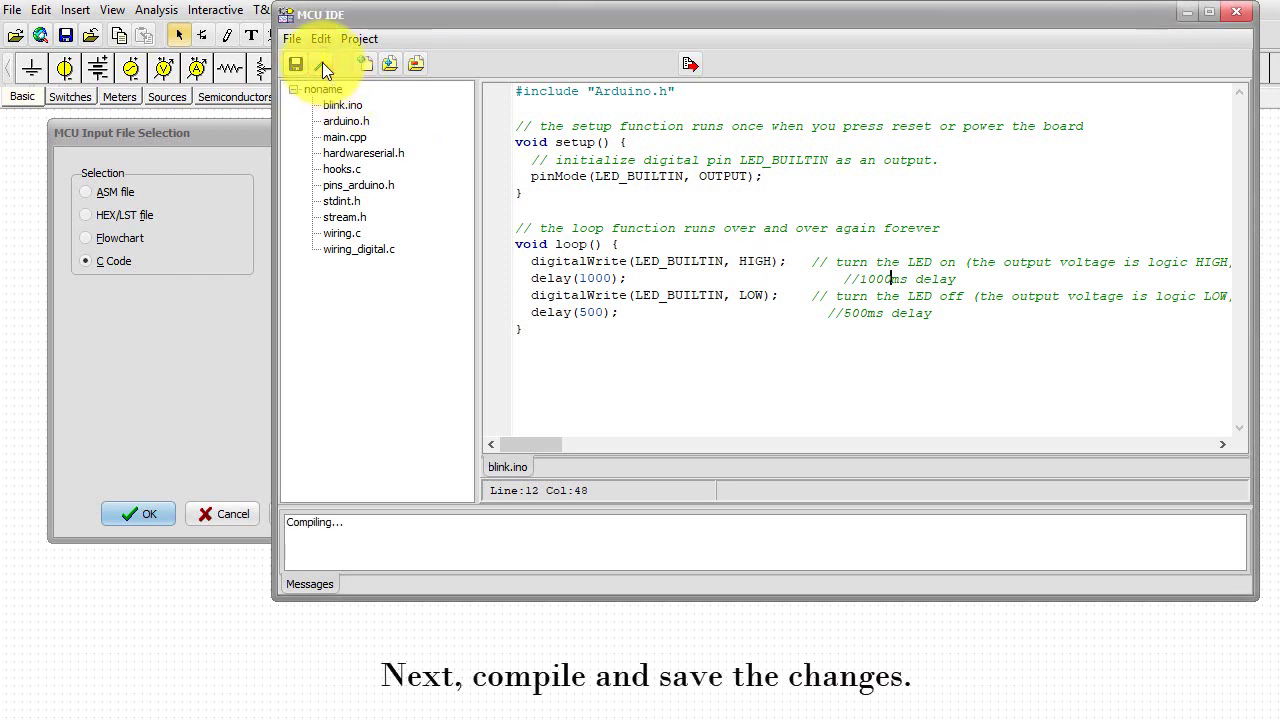
# Step: Save the project, close the IDE, confirm both dialogs, and save and close the macro
pyautogui.click(688, 68)
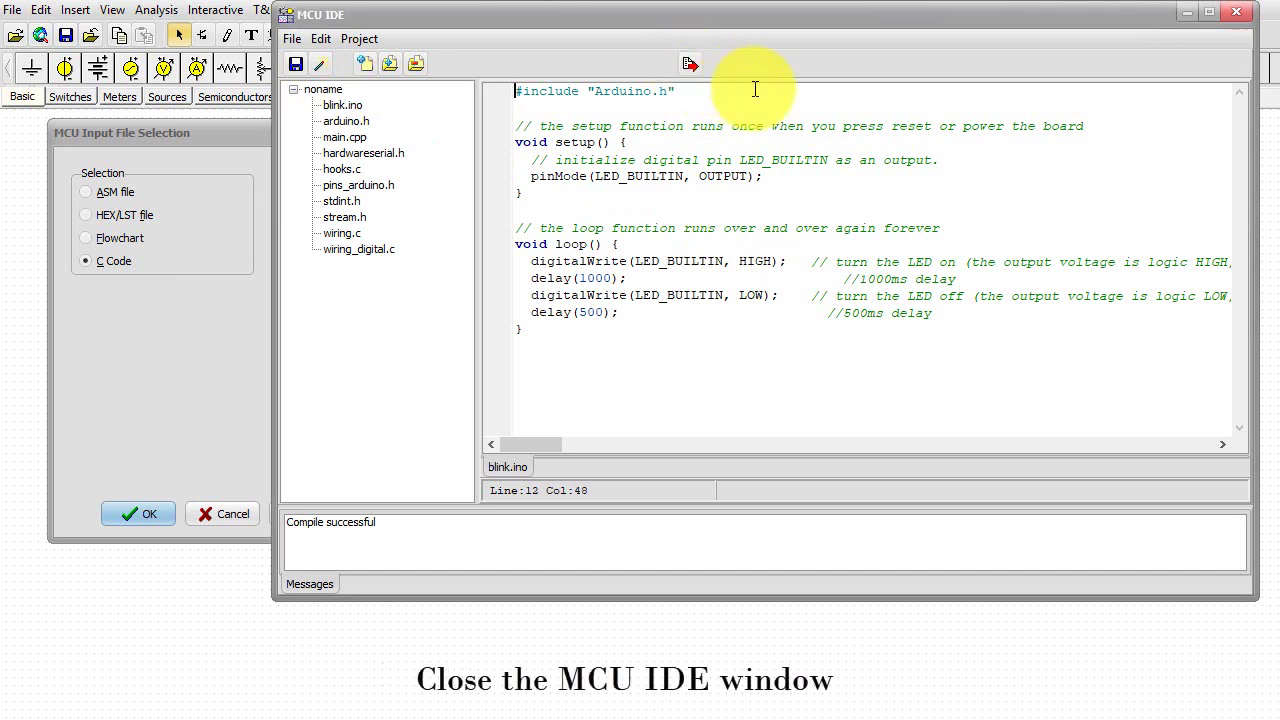
pyautogui.click(1239, 17)
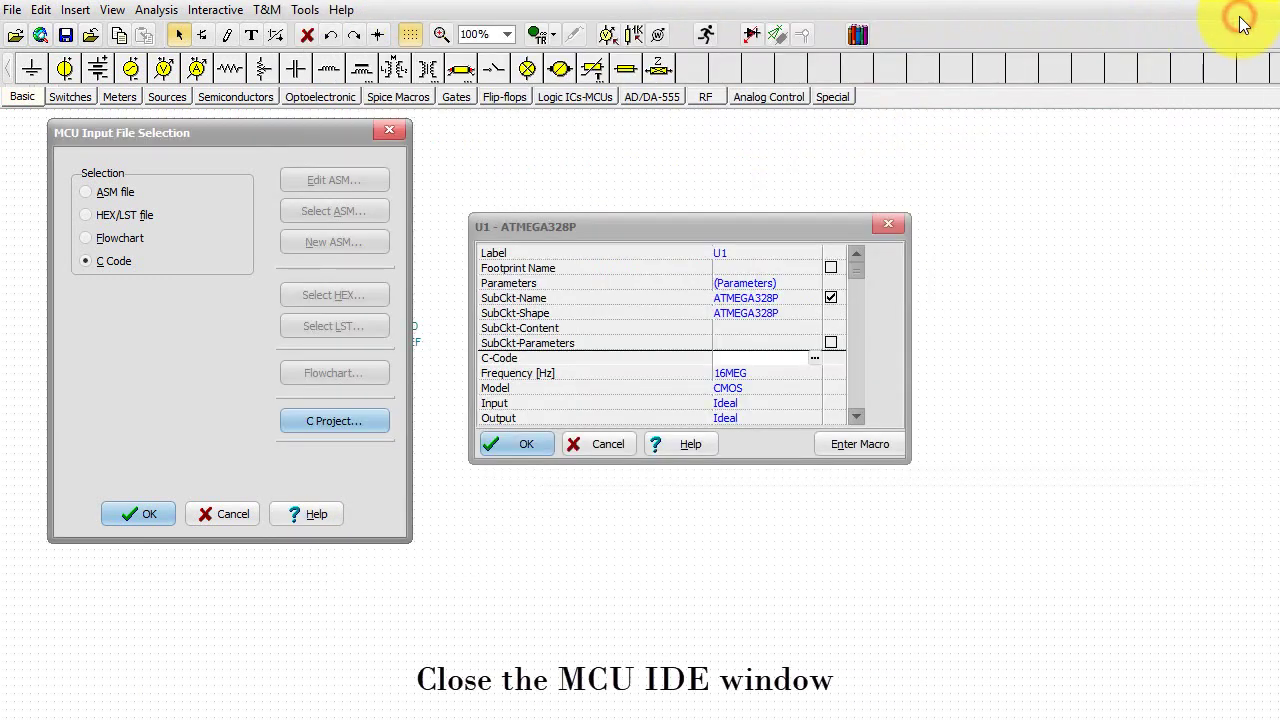
pyautogui.click(130, 514)
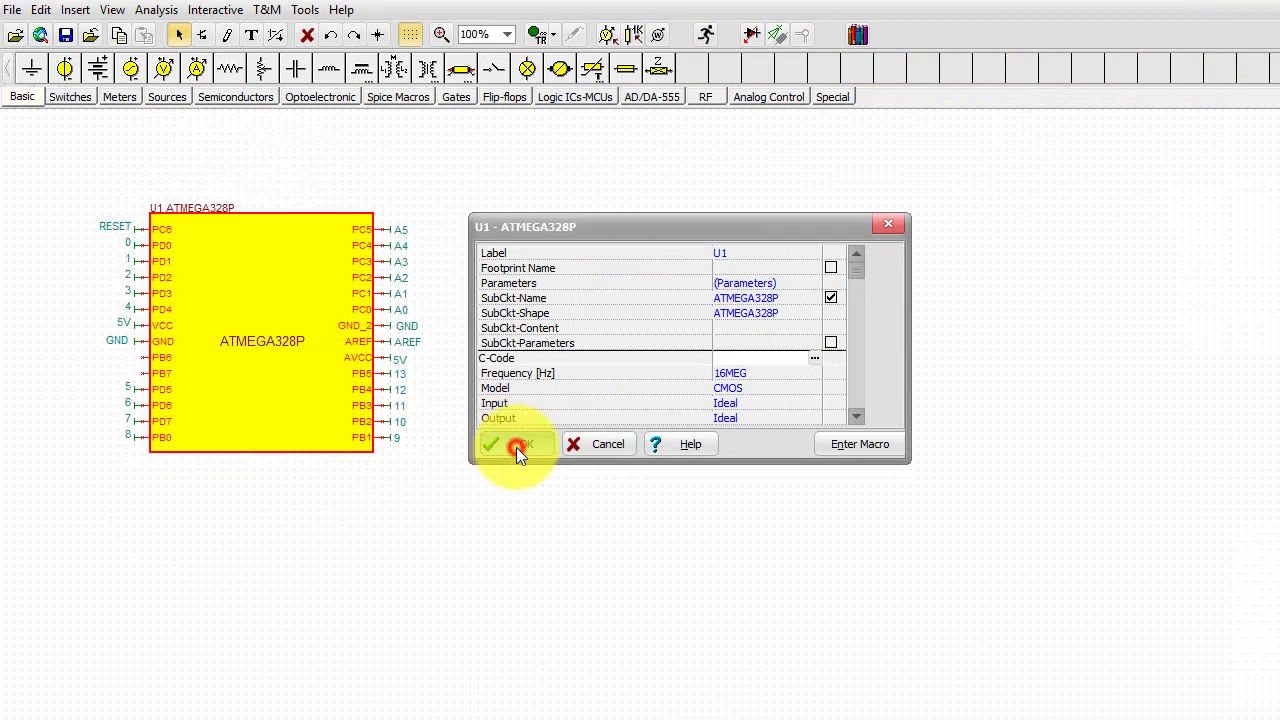
pyautogui.click(516, 444)
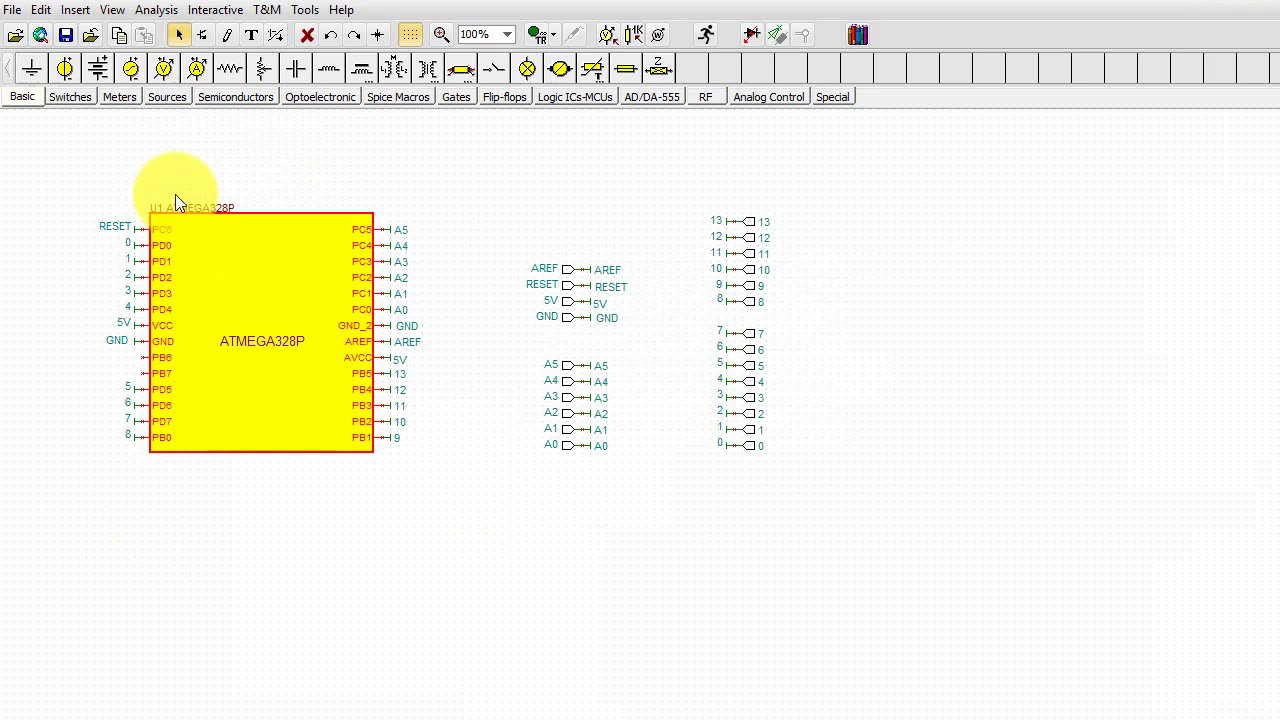
pyautogui.click(64, 36)
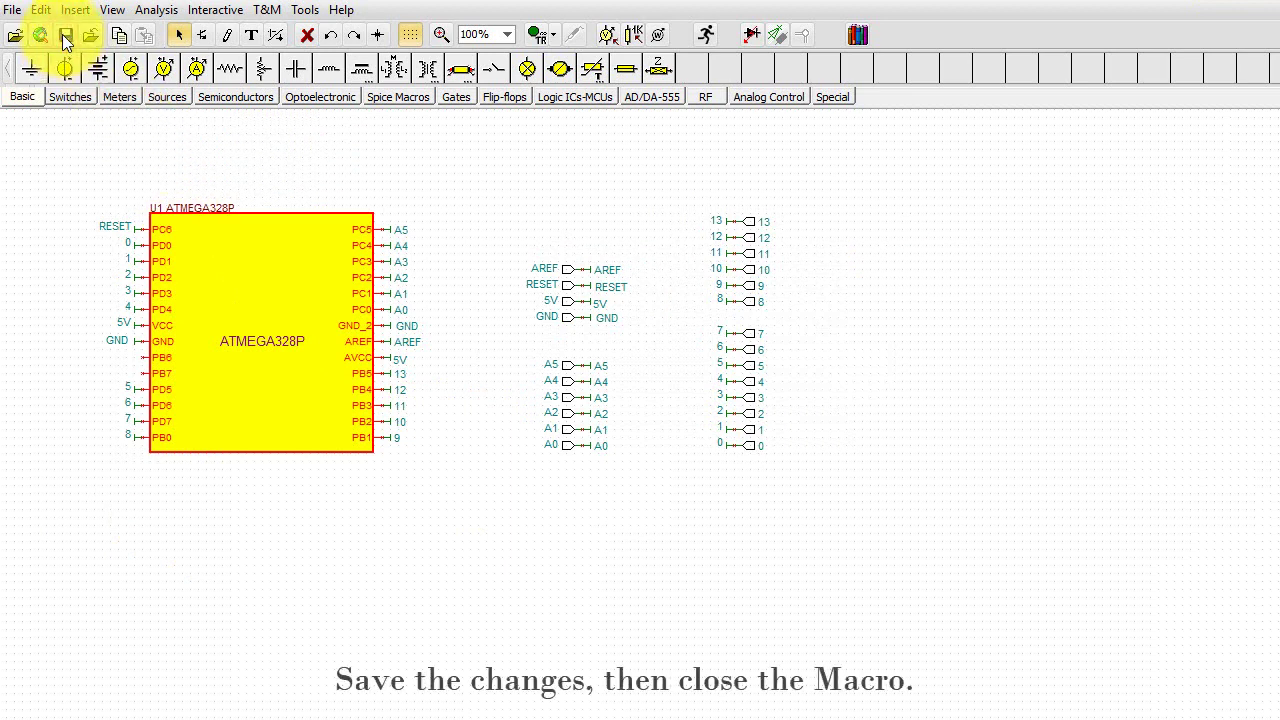
pyautogui.click(90, 36)
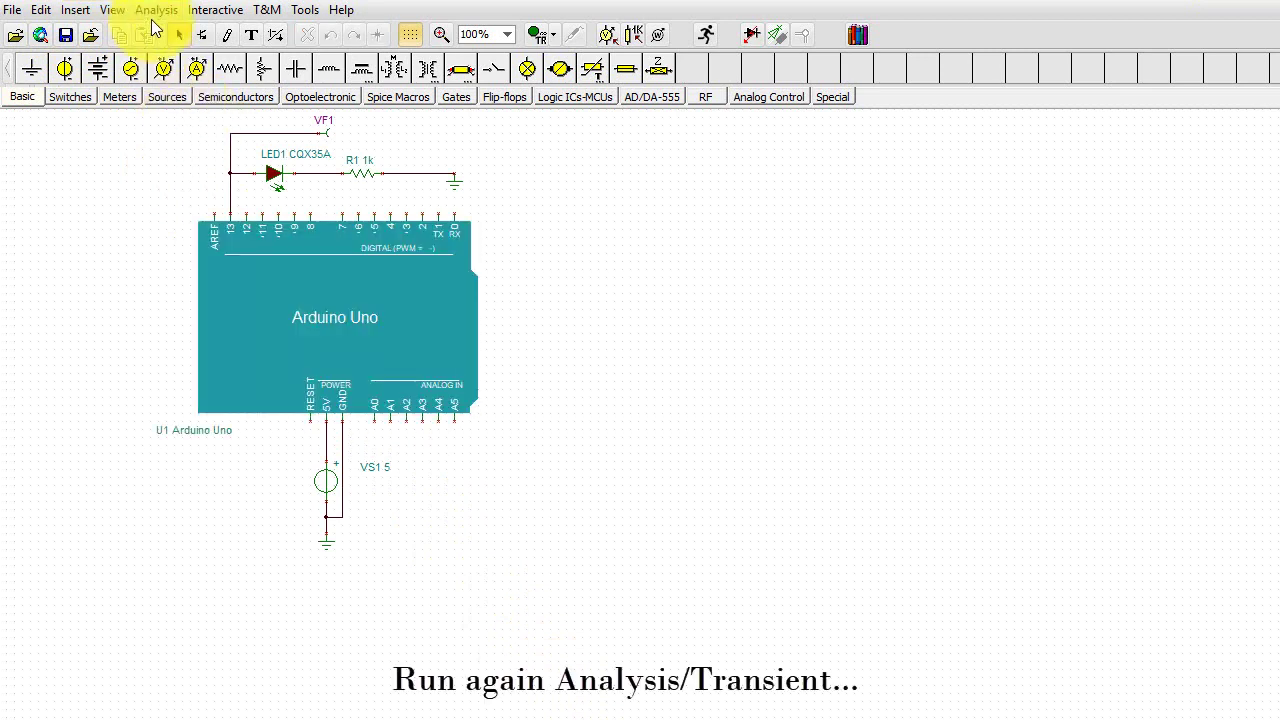
# Step: Rerun the 0 to 2 s transient analysis to plot the new VF1 waveform as Mixed TR result2
pyautogui.click(147, 10)
pyautogui.click(218, 405)
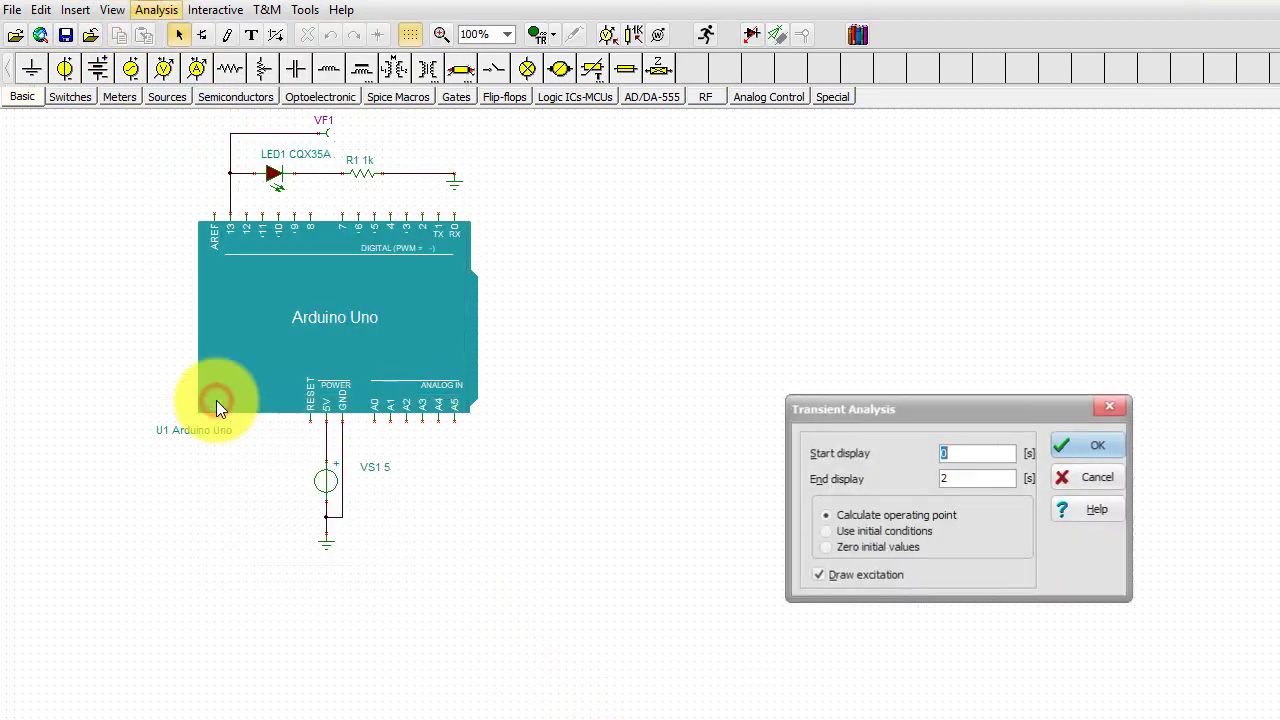
pyautogui.press('Return')
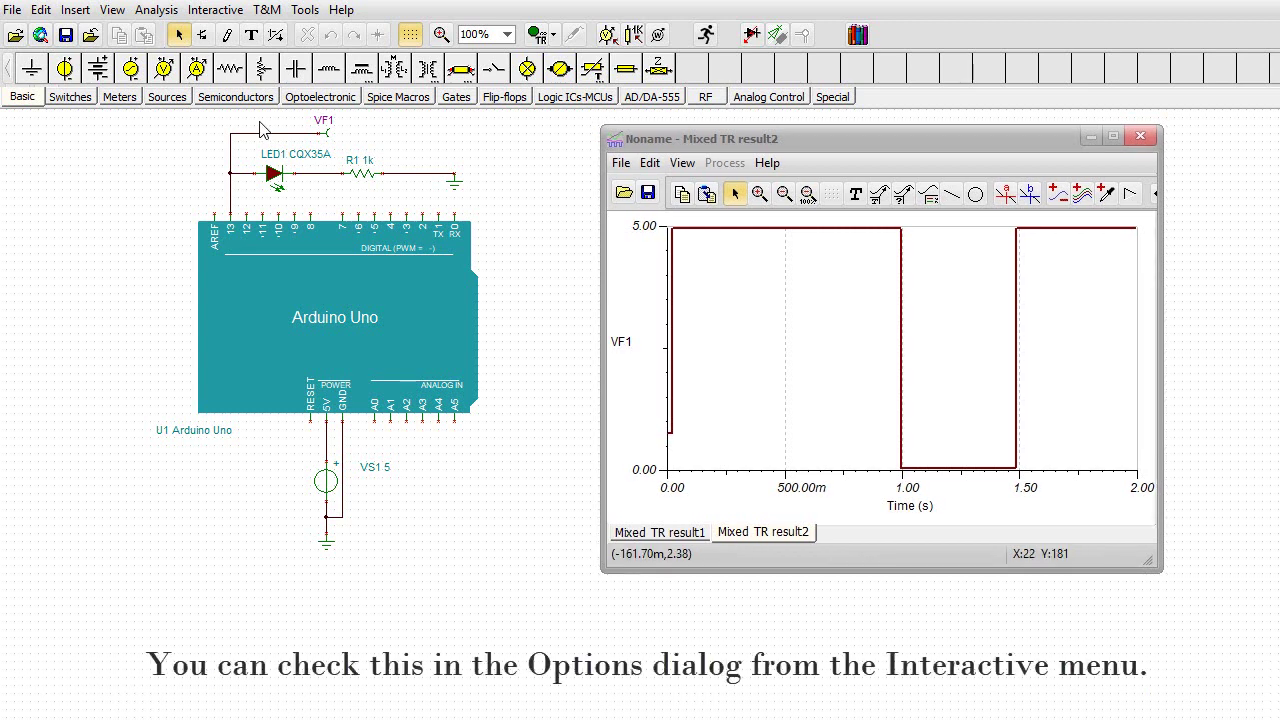
# Step: Change the interactive Options simulation time unit from 1m to 1 second
pyautogui.click(218, 12)
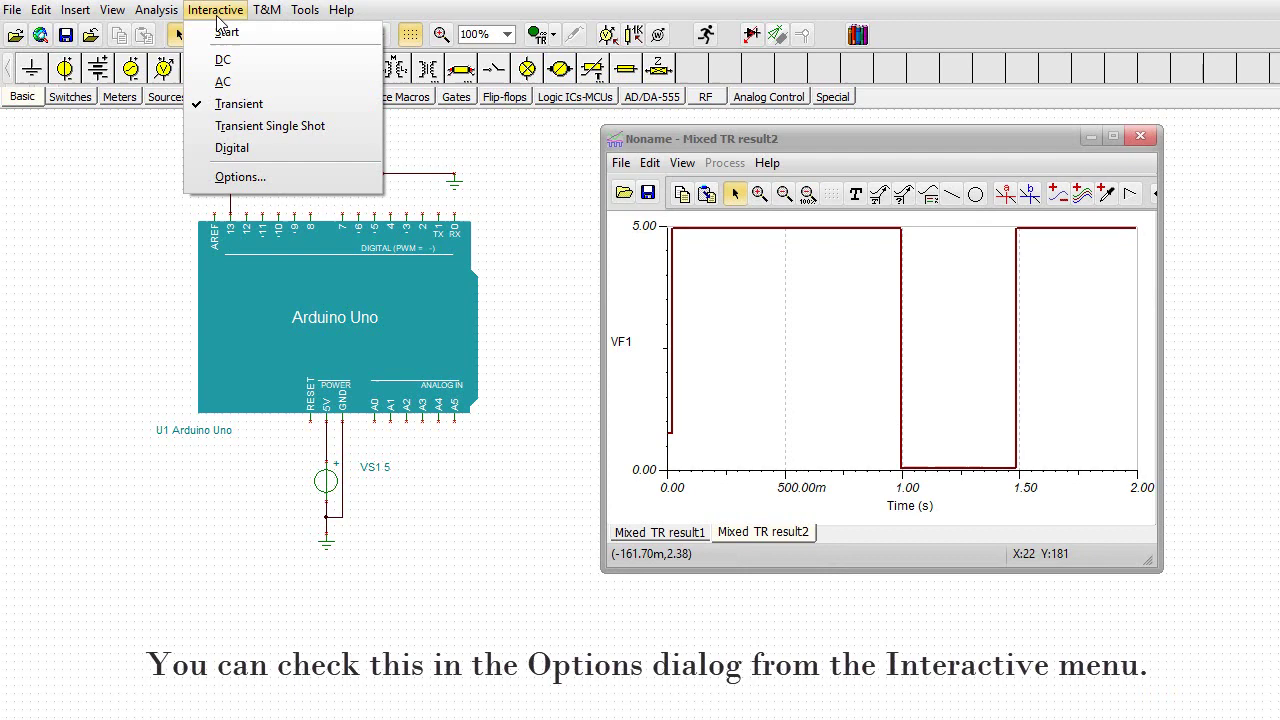
pyautogui.click(302, 177)
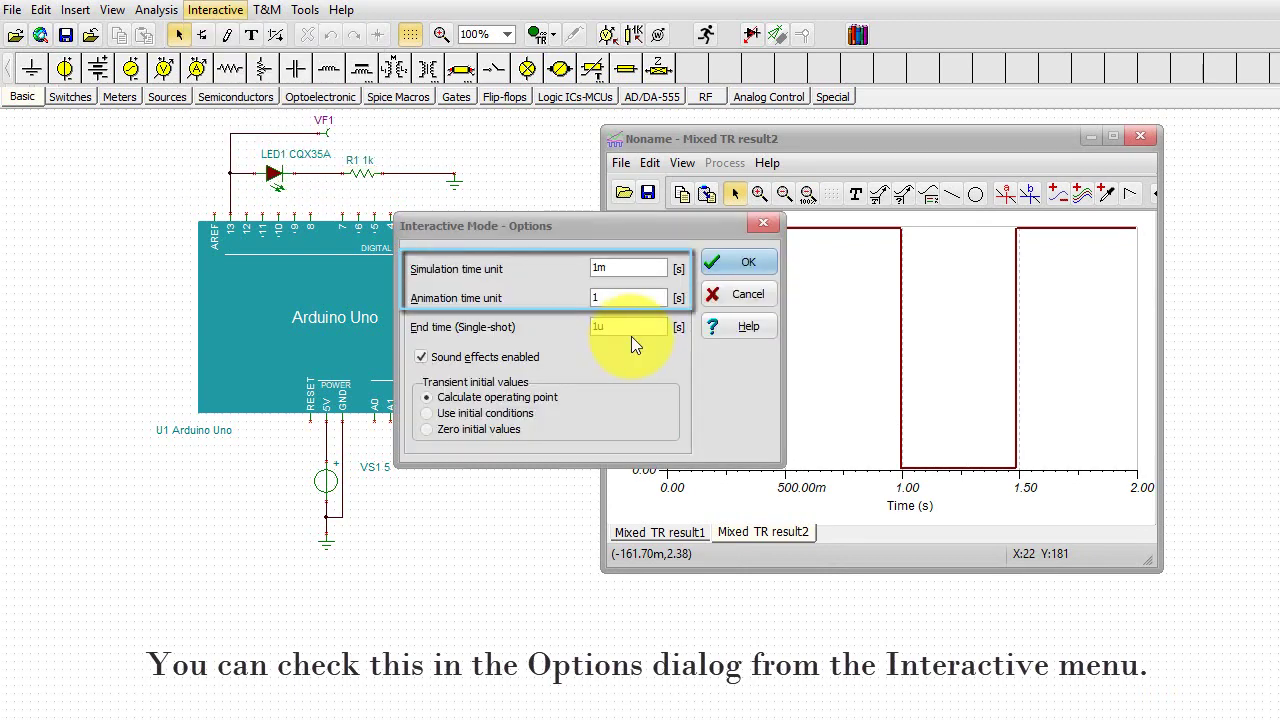
pyautogui.doubleClick(606, 267)
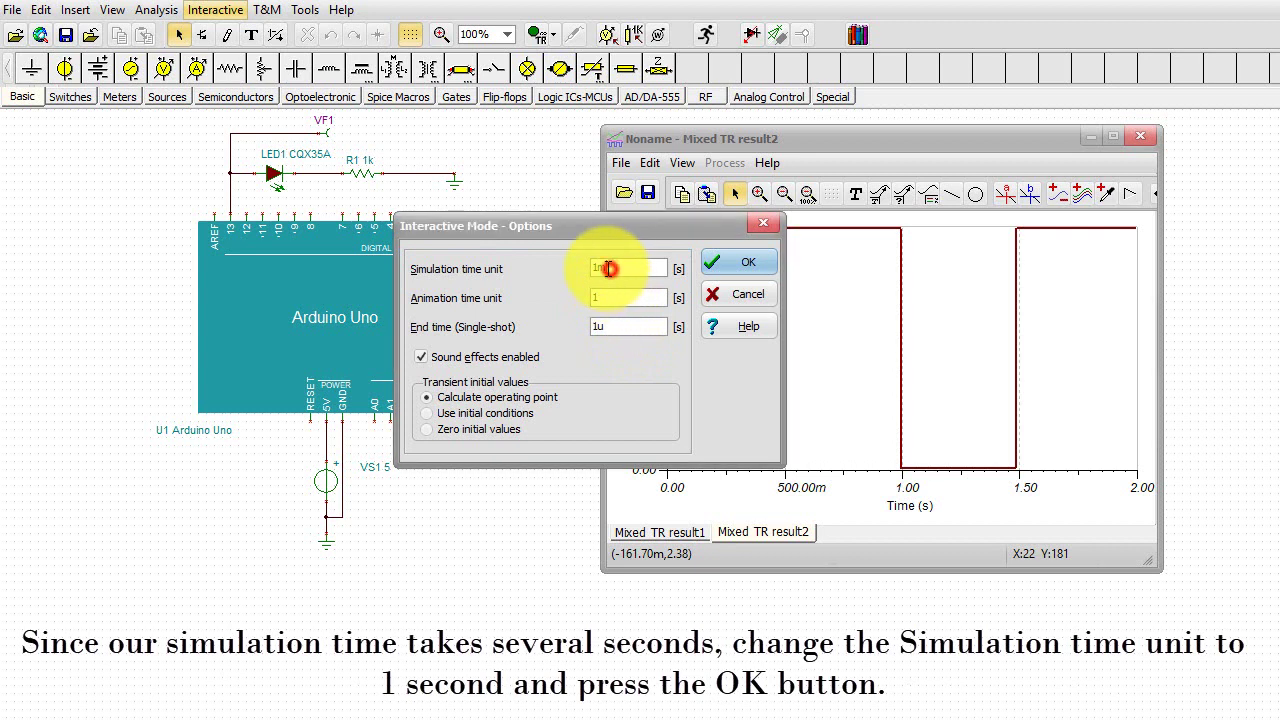
pyautogui.write('1')
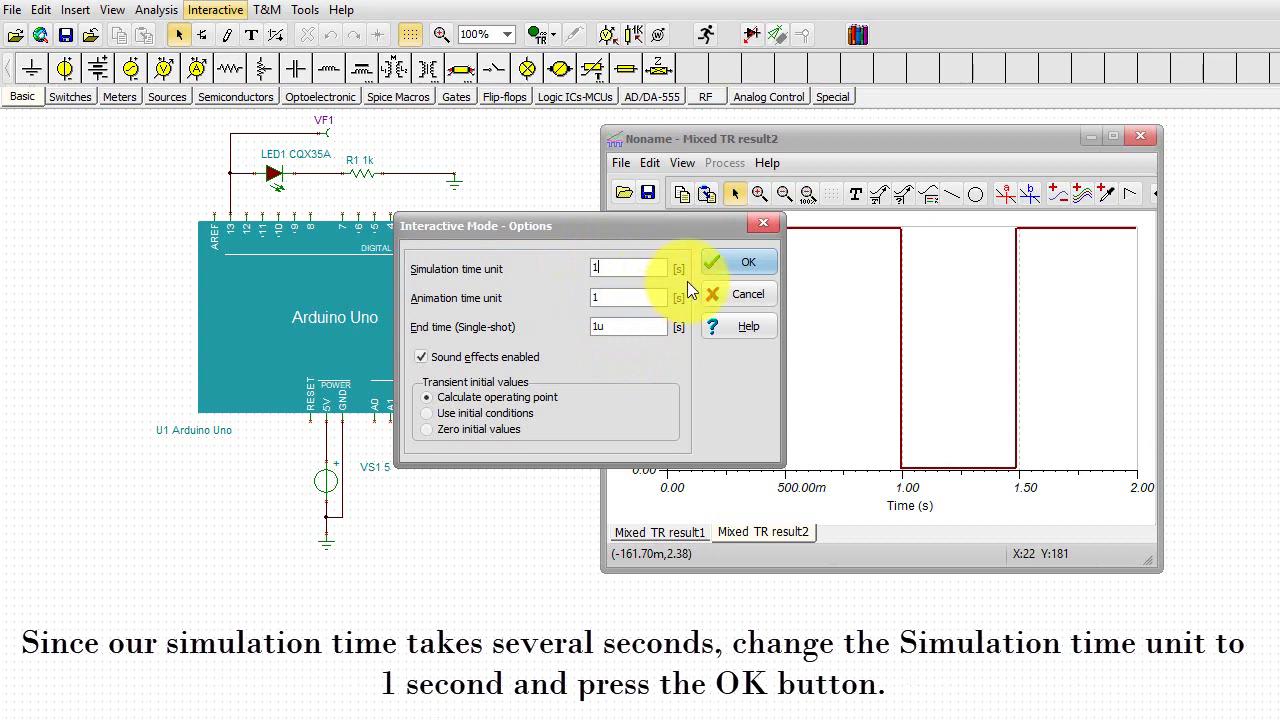
pyautogui.click(735, 268)
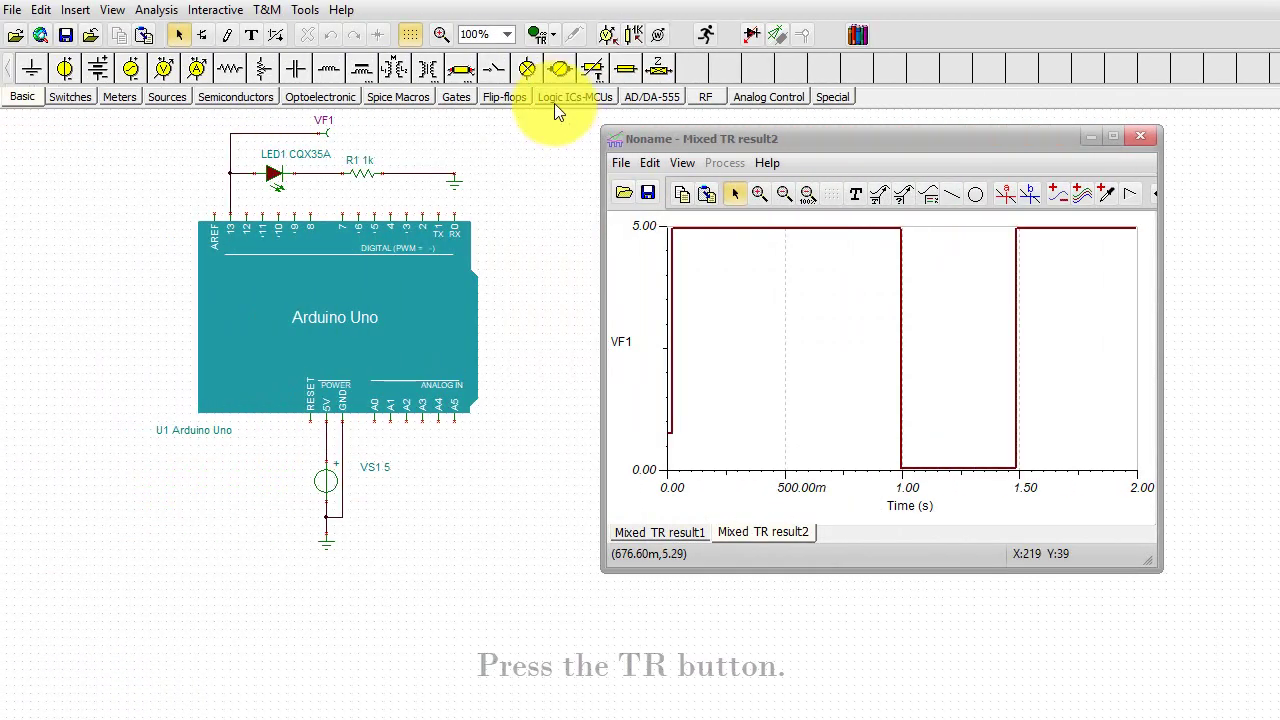
# Step: Run the TR interactive simulation to watch the Arduino LED blink, then stop it
pyautogui.click(537, 34)
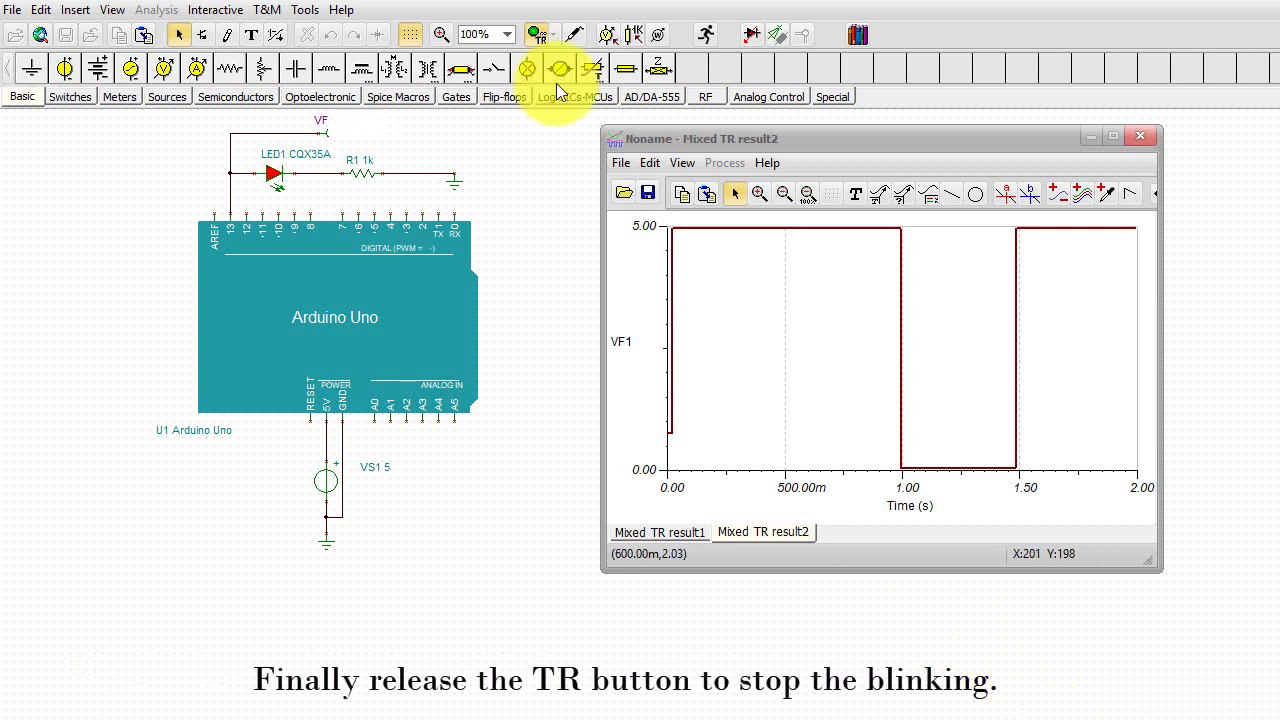
pyautogui.click(536, 34)
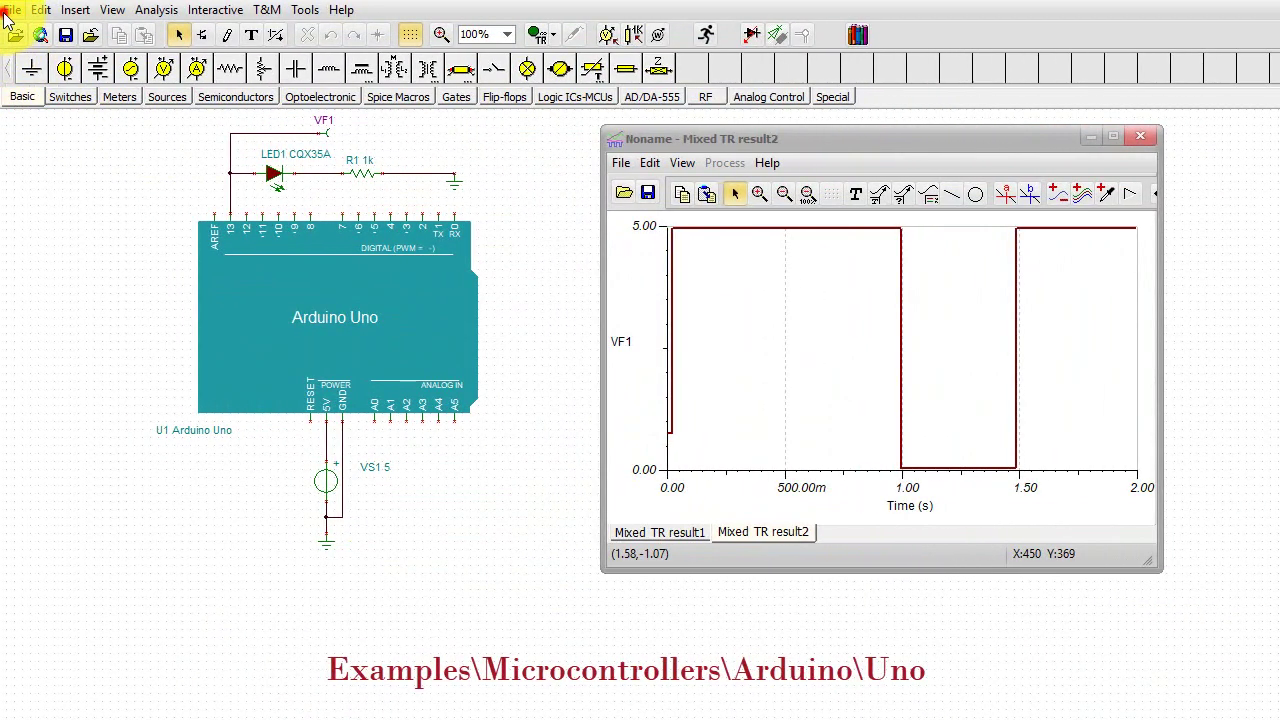
# Step: Browse Examples to Microcontrollers > Arduino > Uno and preview the ArduinoBlink schematic
pyautogui.click(8, 11)
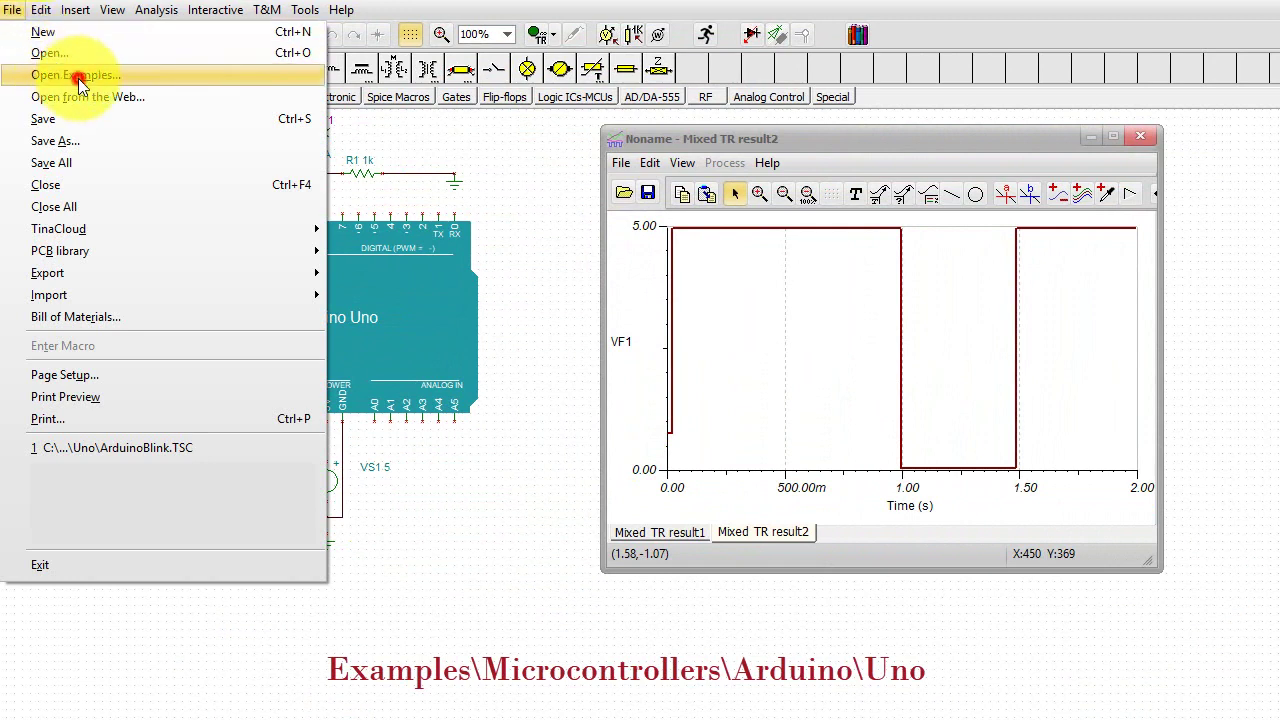
pyautogui.click(78, 78)
pyautogui.doubleClick(291, 313)
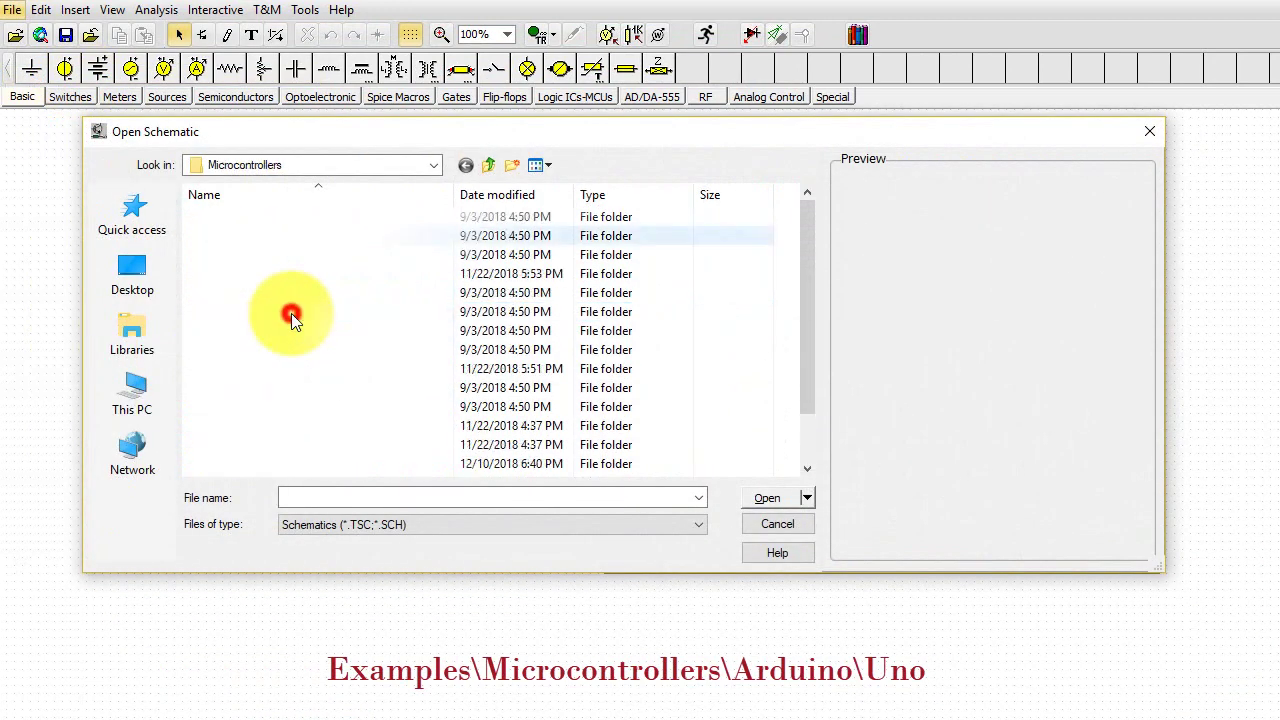
pyautogui.doubleClick(303, 238)
pyautogui.click(499, 316)
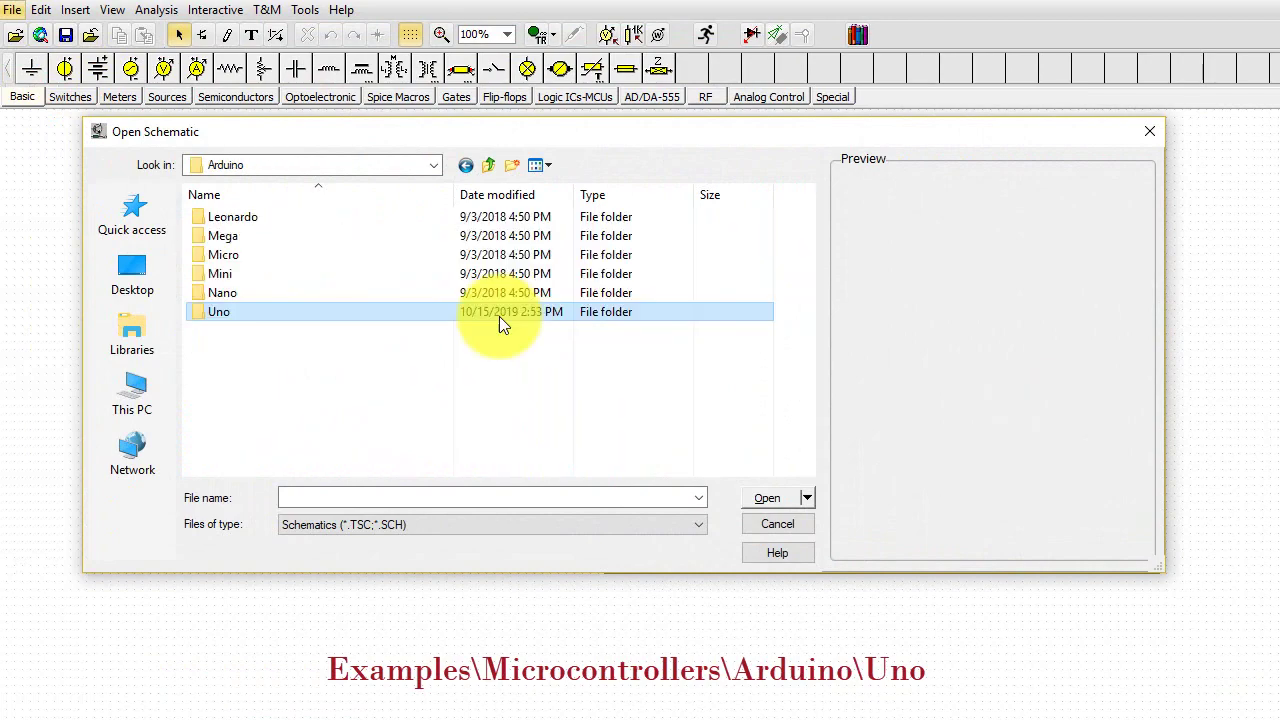
pyautogui.doubleClick(499, 316)
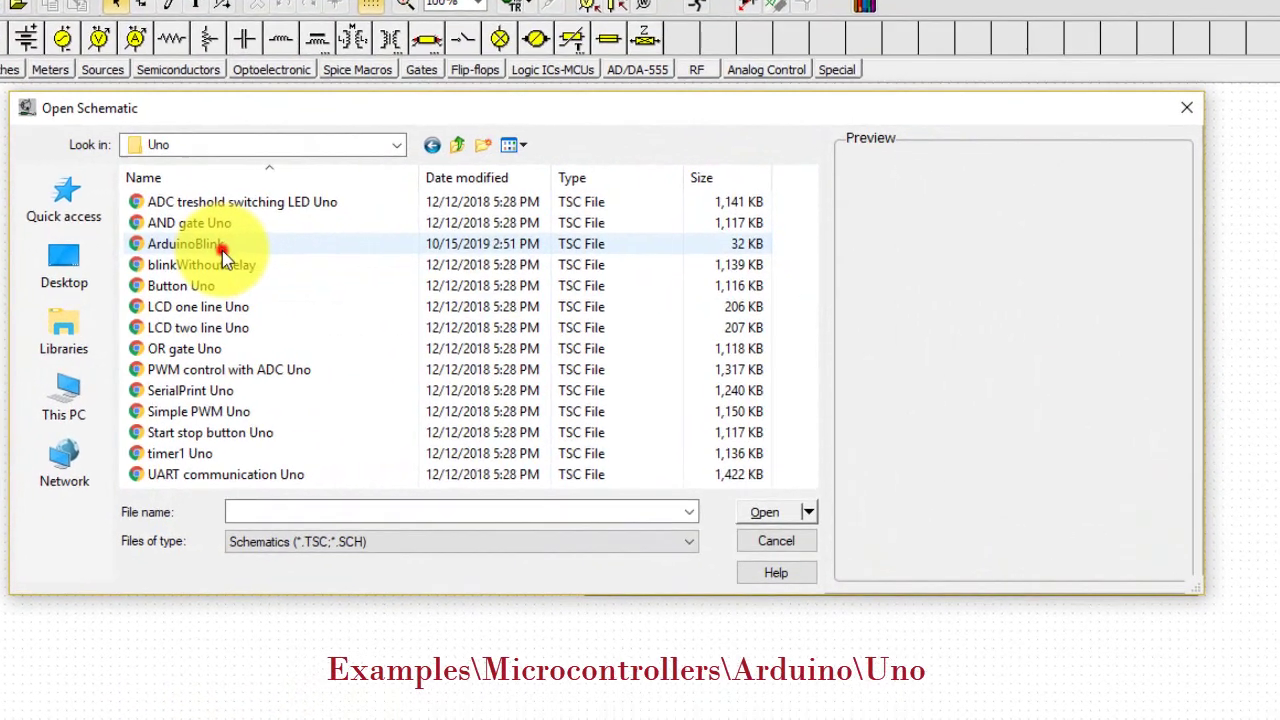
pyautogui.click(222, 252)
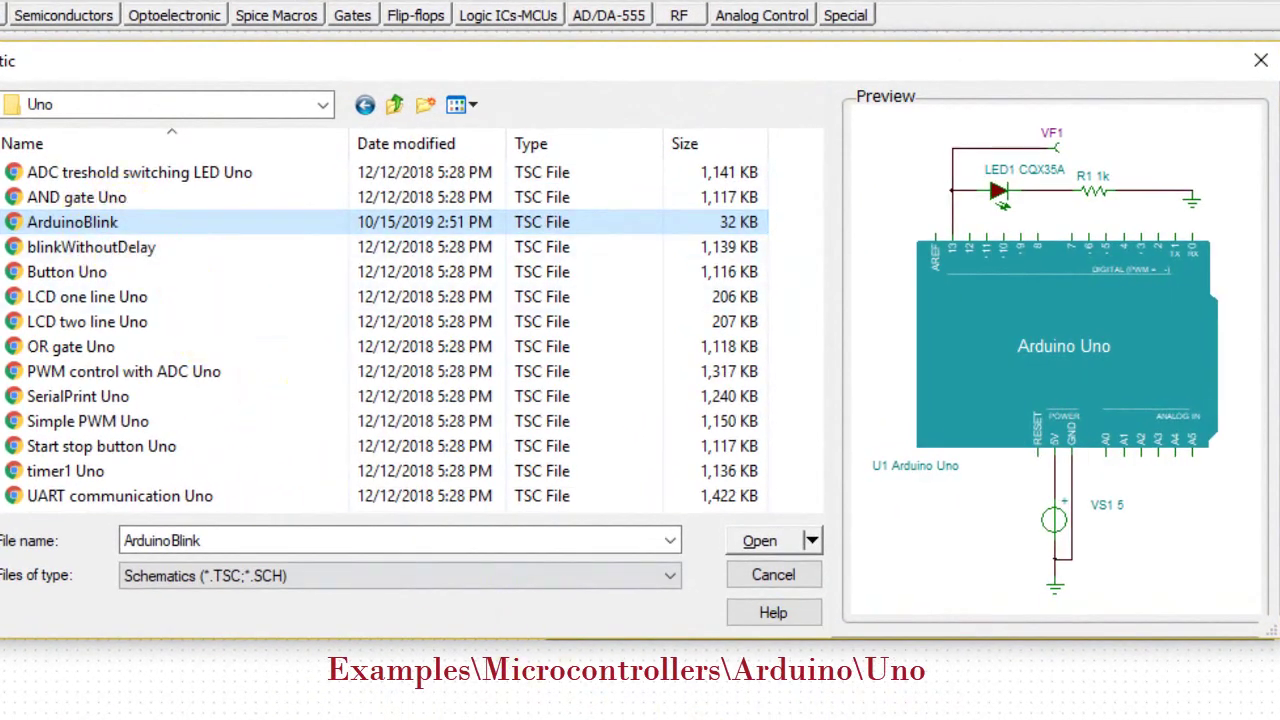